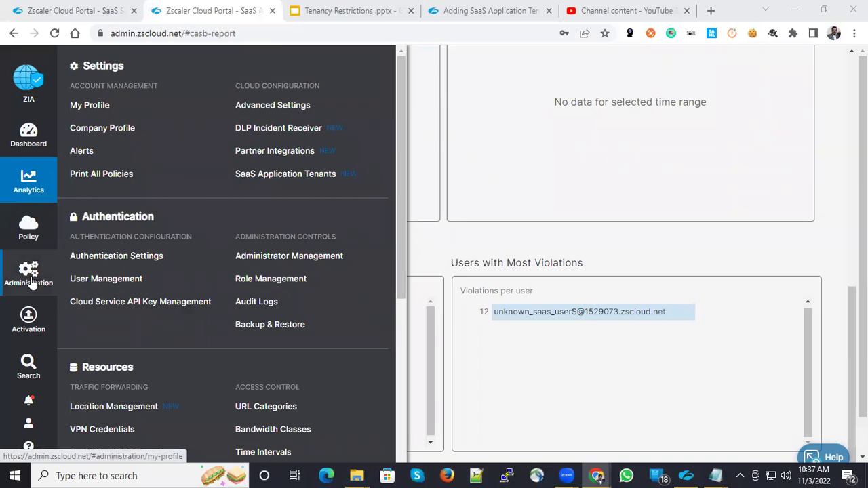
Open Administration > SaaS Application Tenants to list the five existing tenants.
left_click(280, 175)
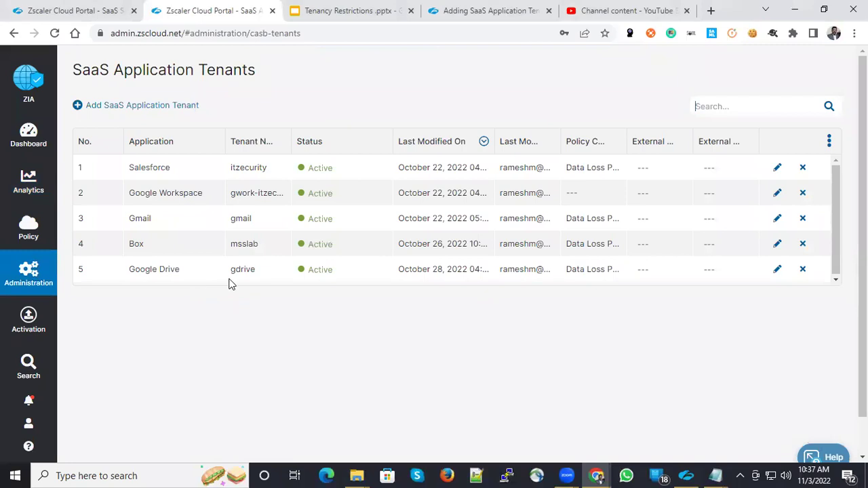
In the help guide, collapse Gmail and expand the Google Drive steps, marking the DLP policy note.
left_click(489, 10)
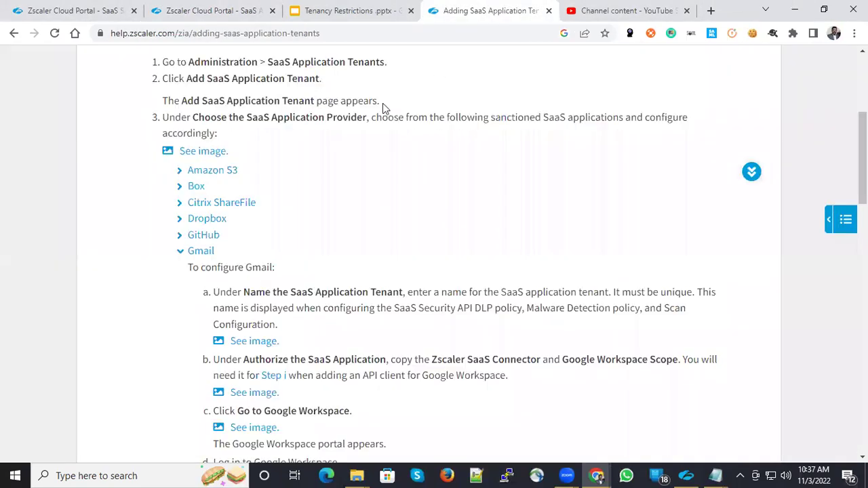
left_click(190, 251)
scroll(267, 254, "down", 1)
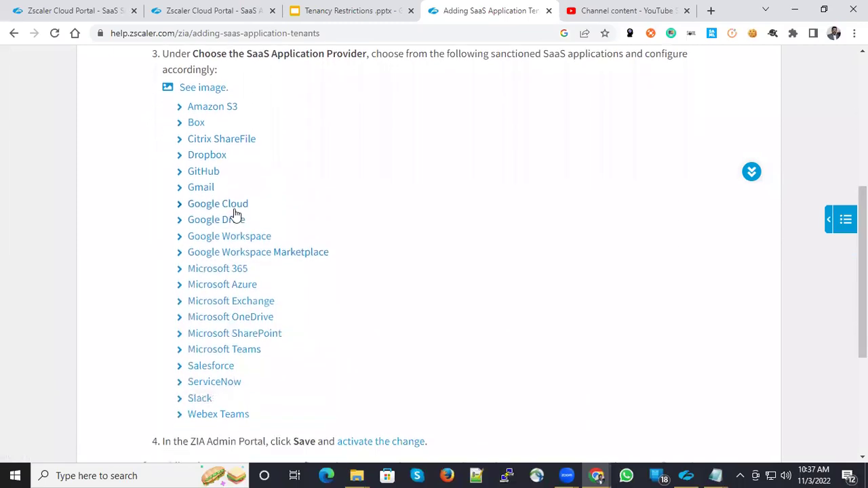
left_click(205, 222)
scroll(379, 271, "down", 1)
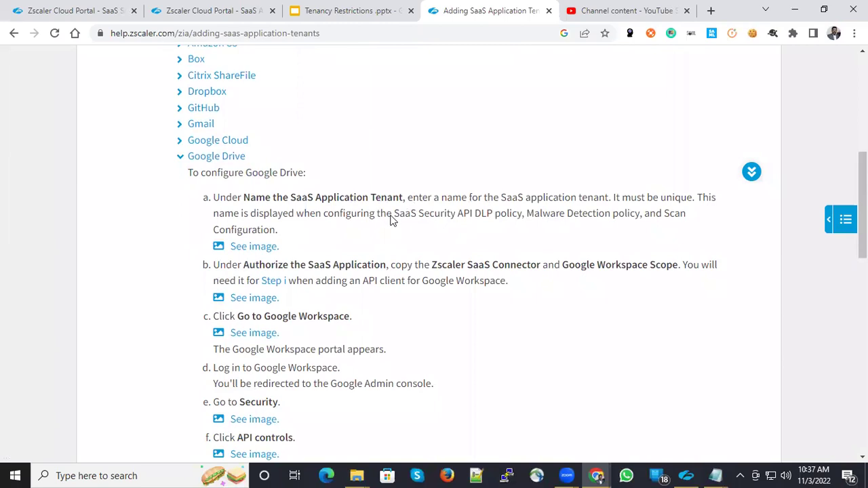
left_click_drag(400, 217, 493, 226)
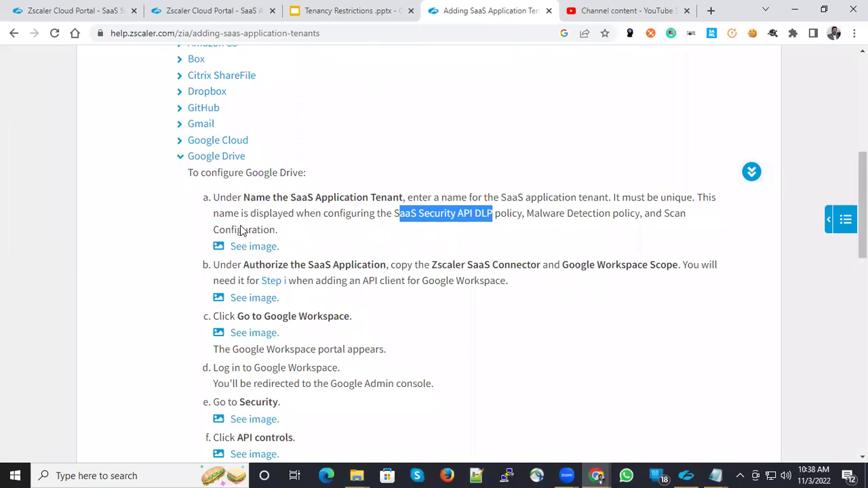
left_click(215, 9)
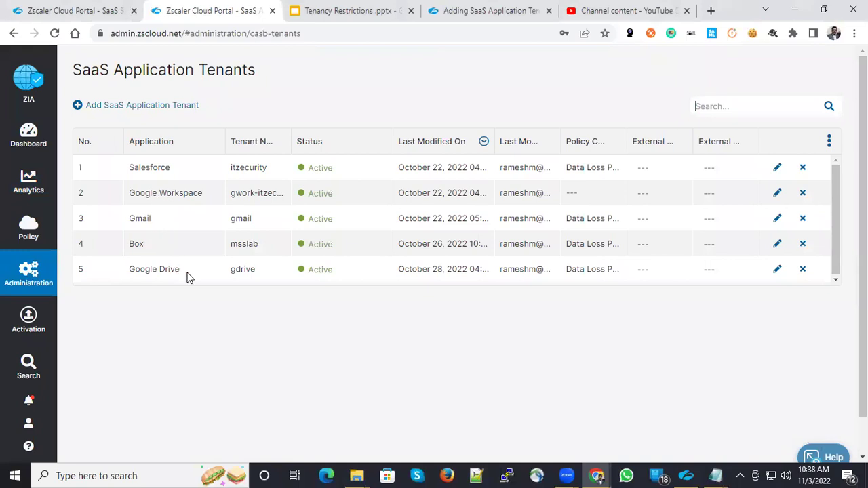
Begin adding a new SaaS application tenant with Google Drive as the provider.
left_click_drag(188, 274, 126, 269)
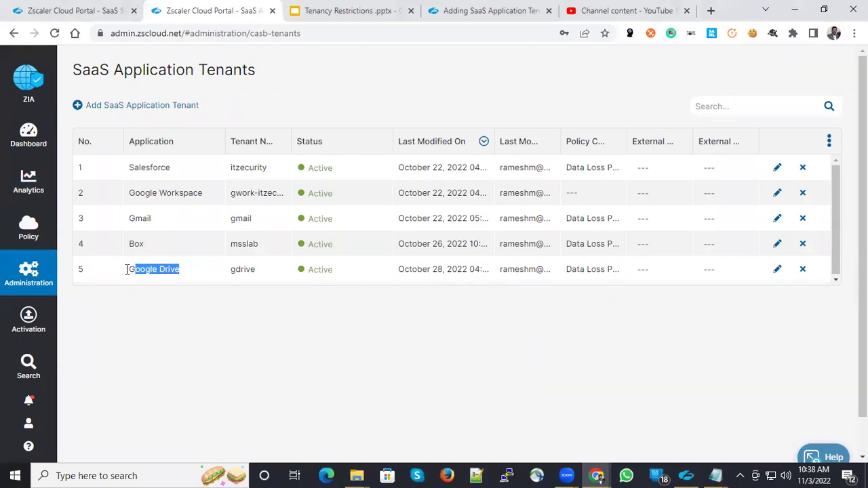
left_click(129, 106)
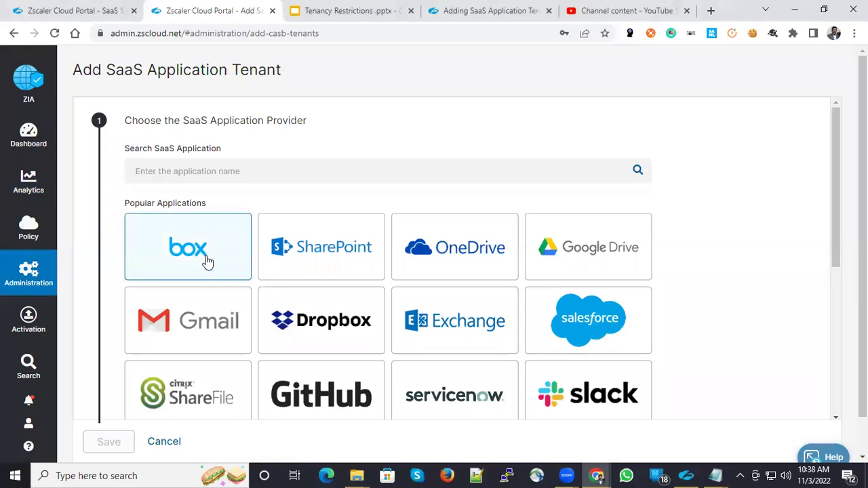
scroll(244, 267, "down", 1)
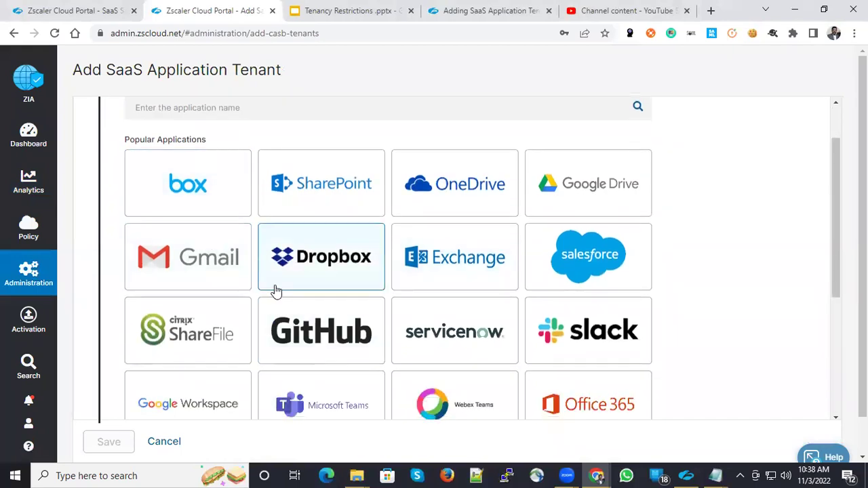
scroll(253, 283, "up", 1)
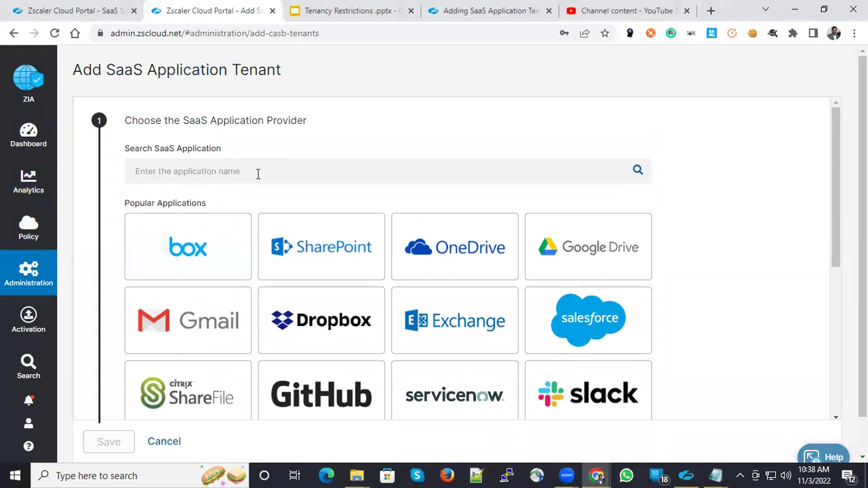
scroll(421, 314, "down", 2)
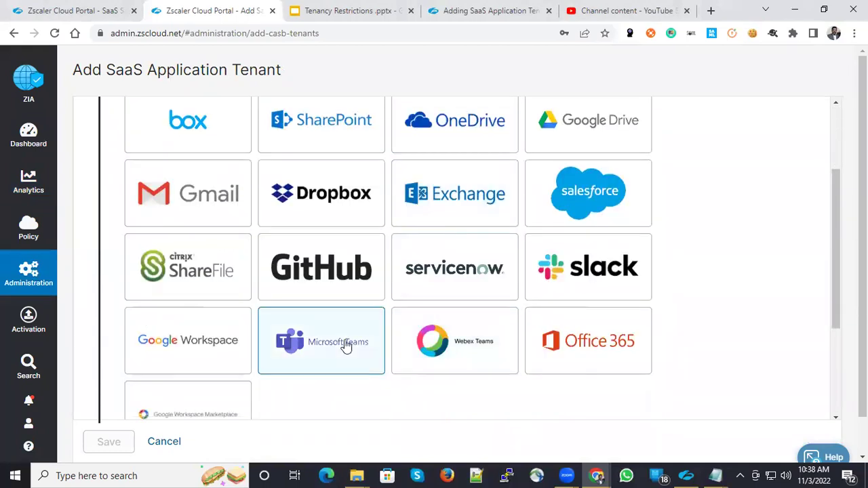
left_click(569, 144)
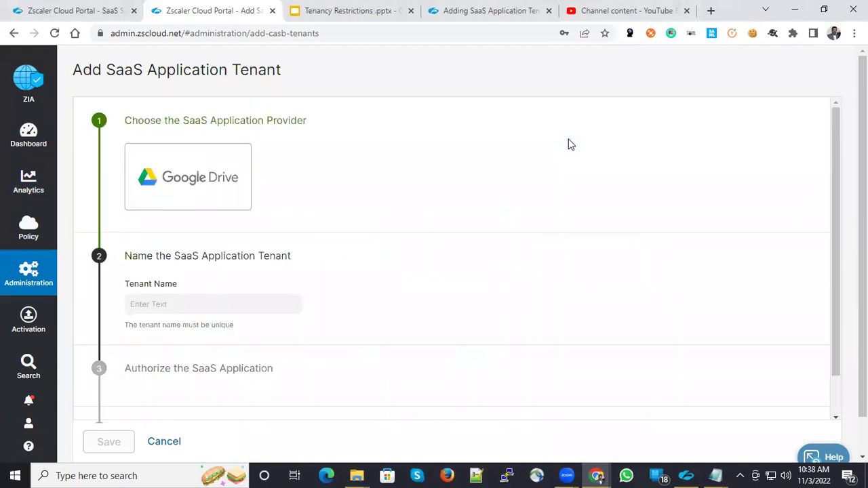
Name the new tenant gdrive and scroll to the authorization details.
left_click(184, 305)
type("gdrive")
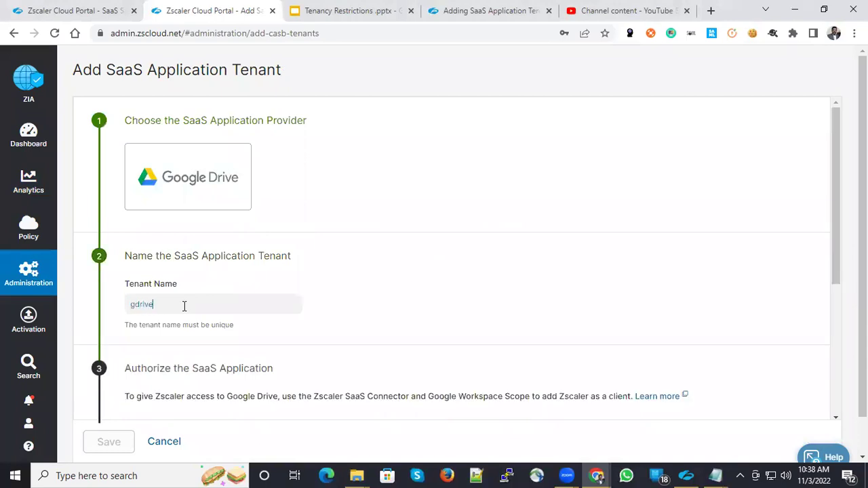
scroll(312, 304, "down", 4)
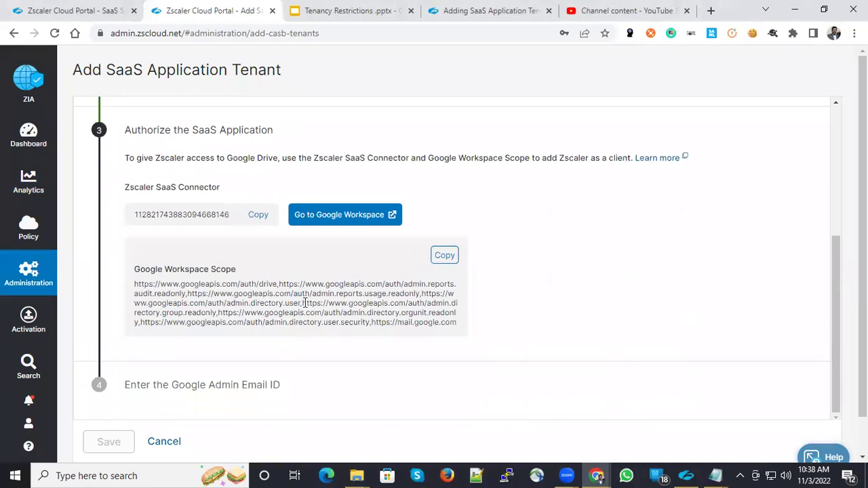
Launch Notepad and paste the Zscaler SaaS connector ID into a new note.
left_click(108, 475)
type("notepad")
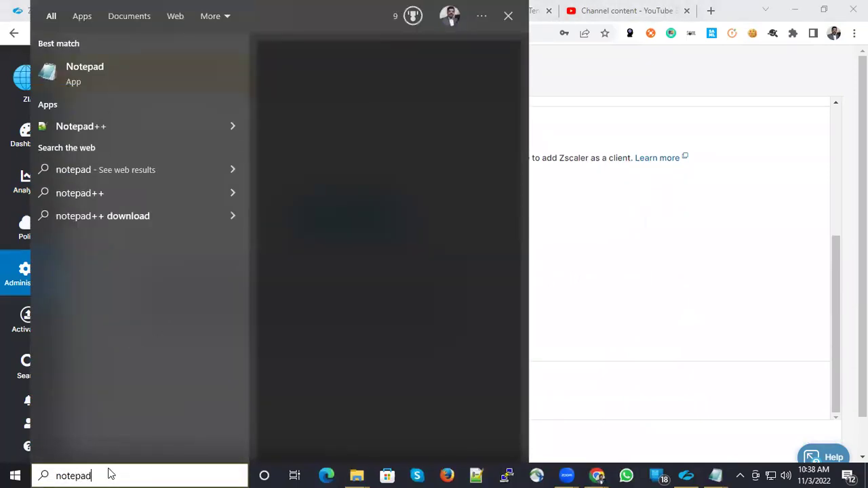
key("Return")
key("ctrl+v")
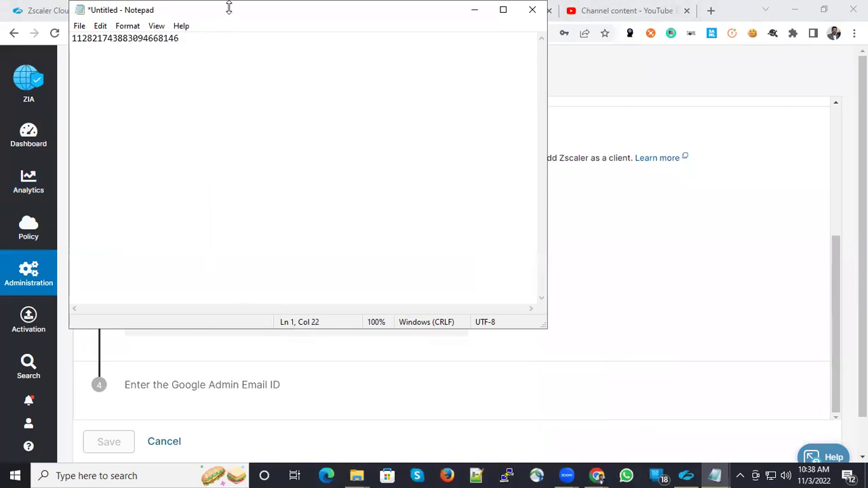
left_click_drag(229, 2, 661, 112)
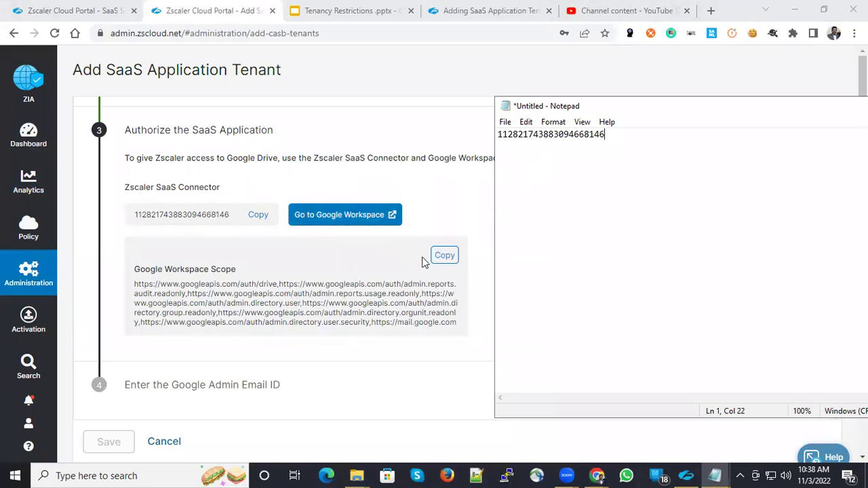
Copy the Google Workspace scope list and paste it on the note's second line.
left_click(444, 257)
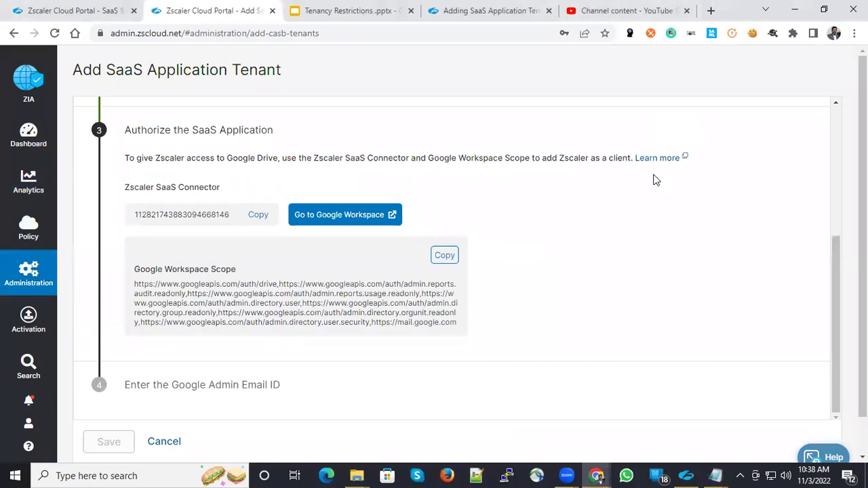
key("alt+Tab")
key("Return")
key("ctrl+v")
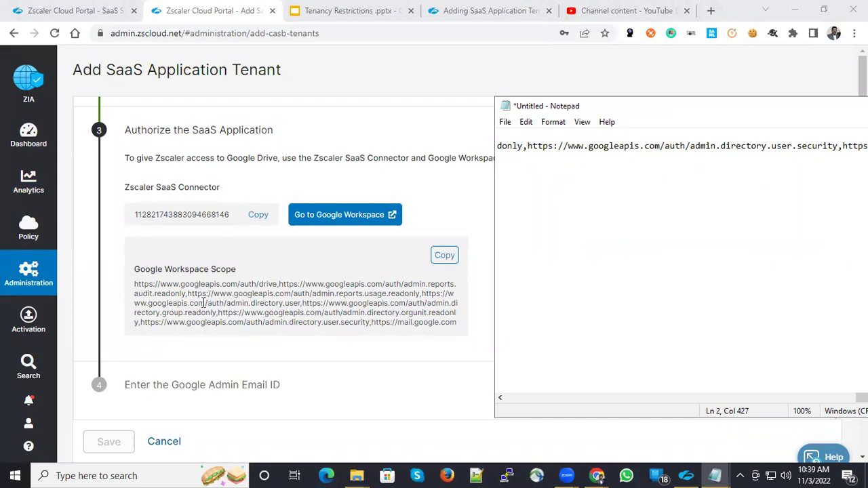
scroll(275, 339, "down", 1)
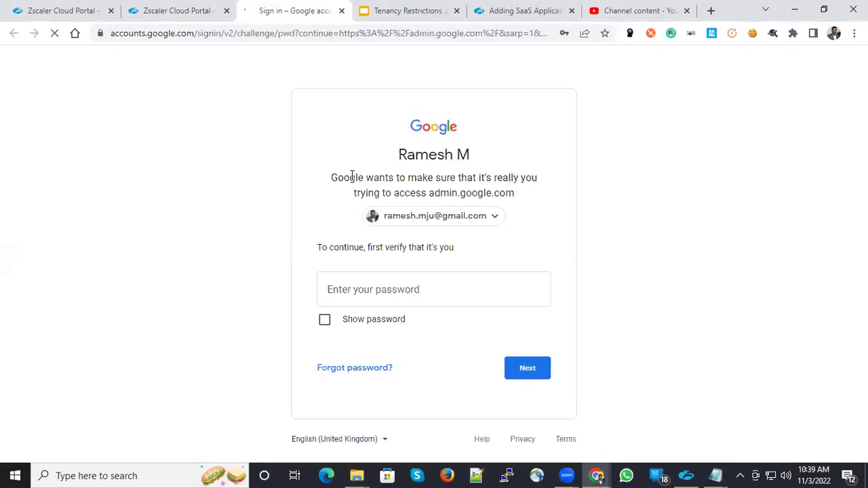
Sign in with the Workspace admin account, resubmitting after a wrong password.
left_click(494, 217)
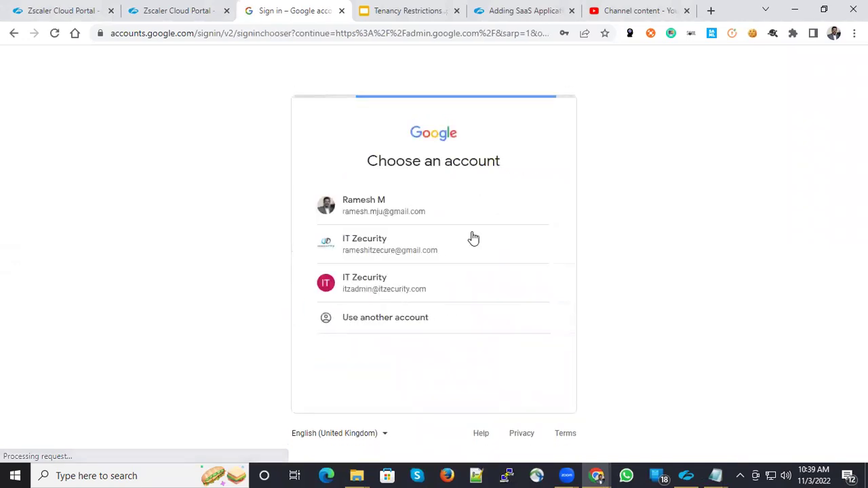
left_click(410, 292)
left_click(383, 288)
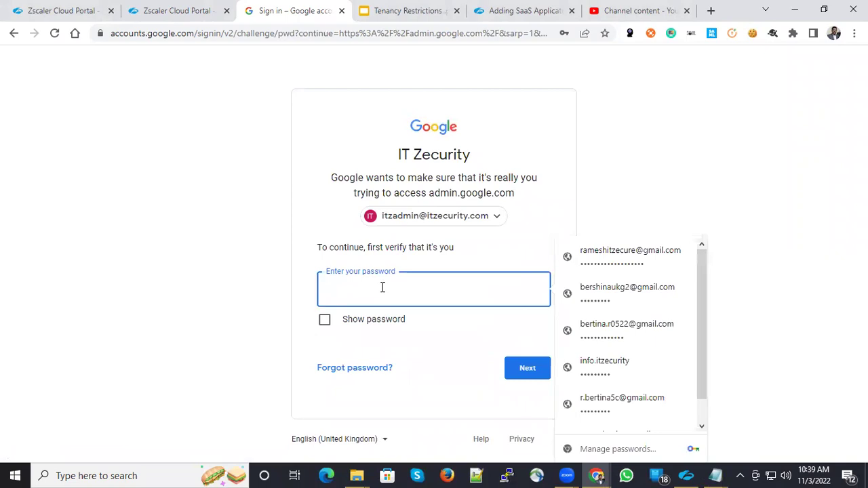
type("***")
key("Return")
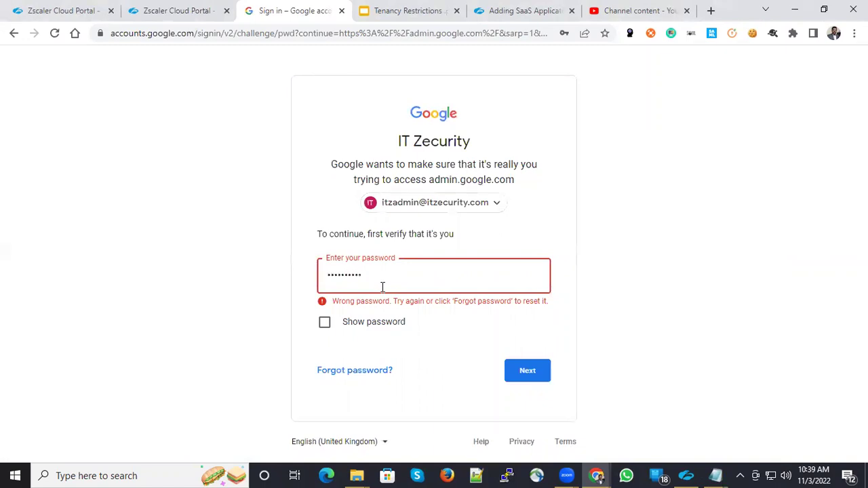
key("Return")
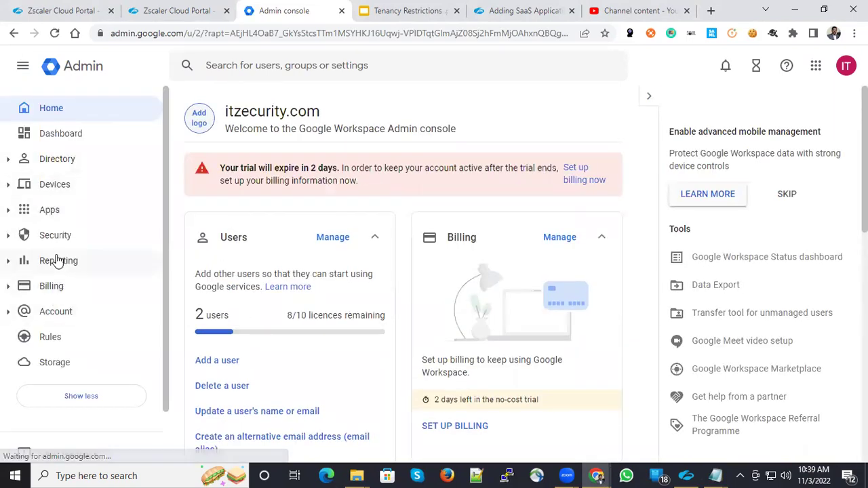
Go to Security > Access and data control > API controls and scroll to Domain-wide delegation.
left_click(54, 239)
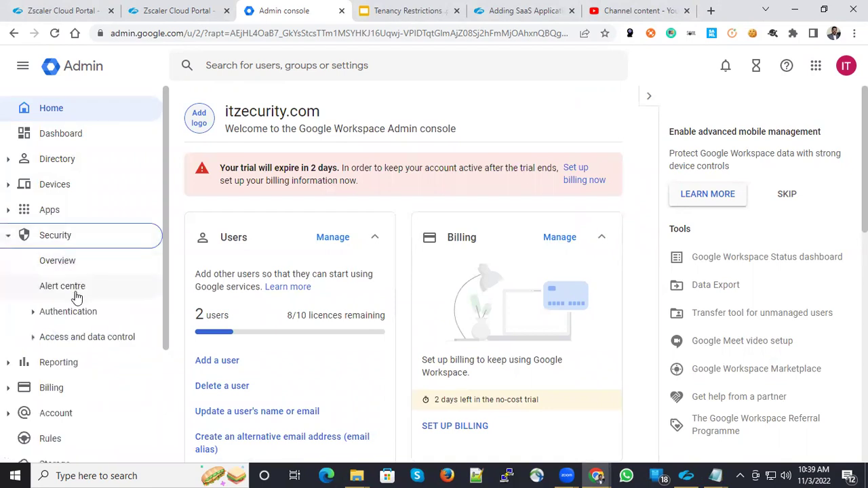
left_click(74, 313)
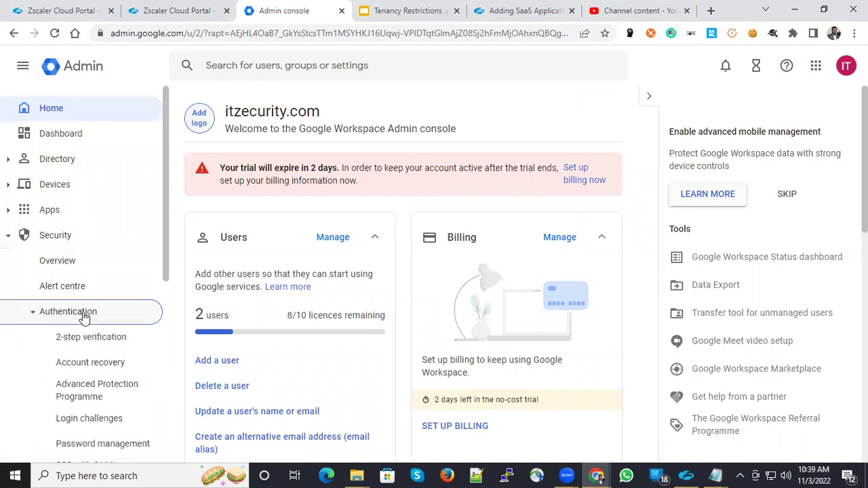
scroll(77, 318, "down", 2)
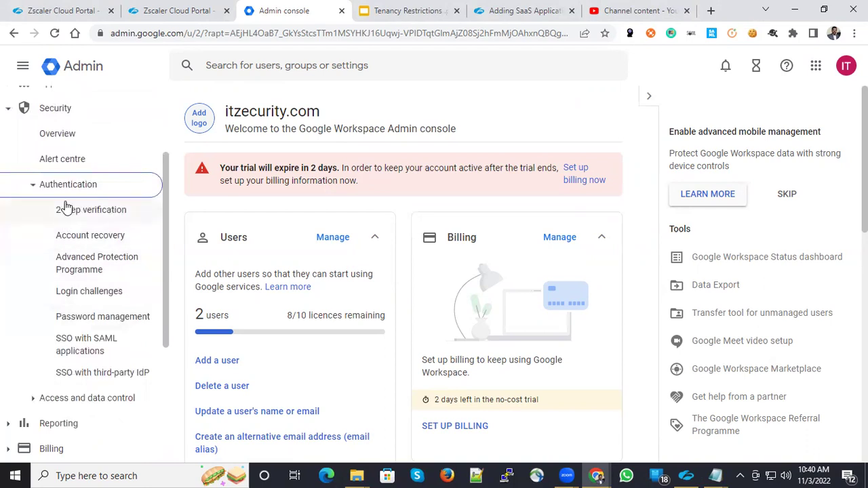
left_click(63, 137)
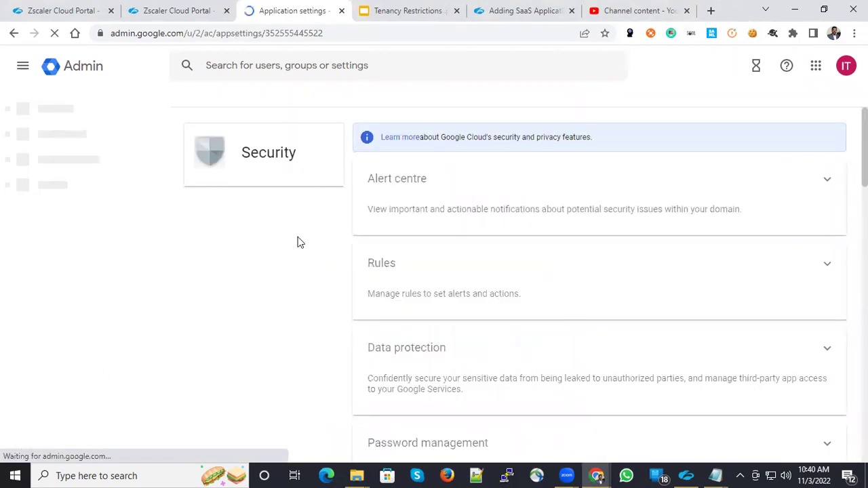
scroll(439, 345, "down", 3)
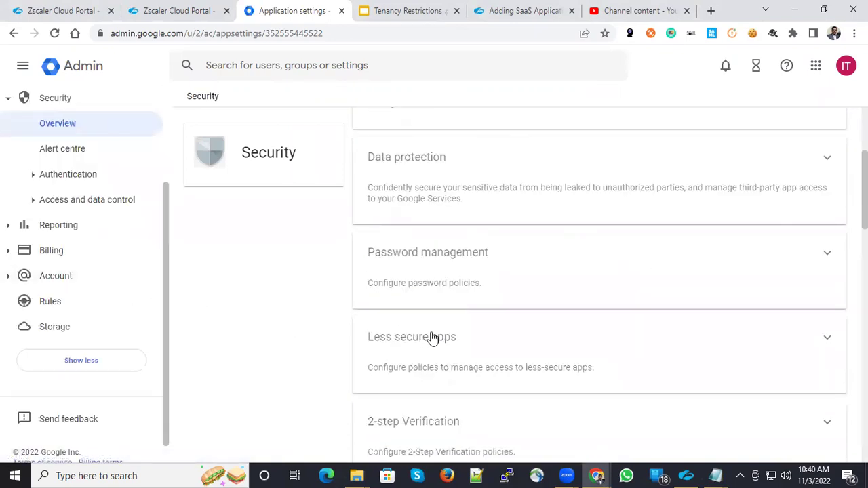
scroll(430, 336, "down", 4)
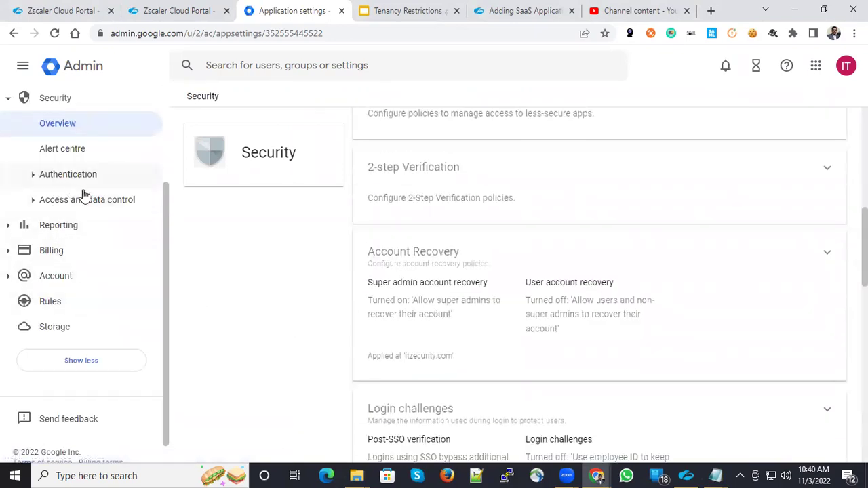
scroll(84, 195, "up", 1)
left_click(88, 262)
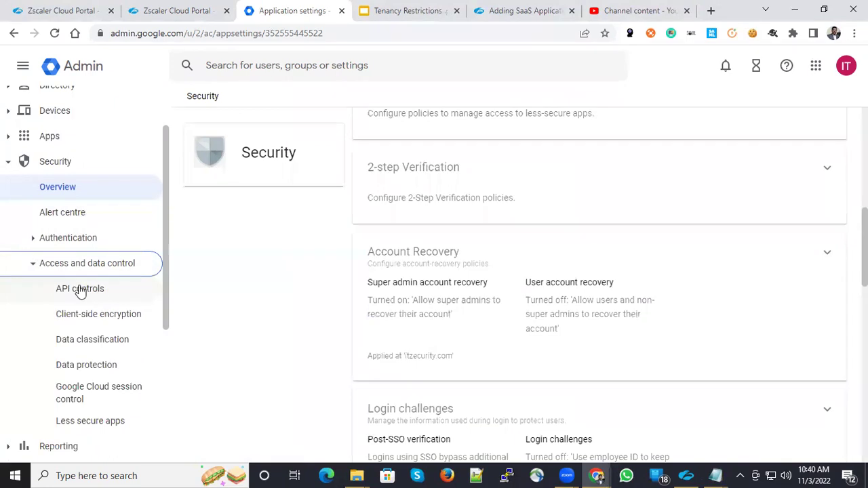
left_click(80, 290)
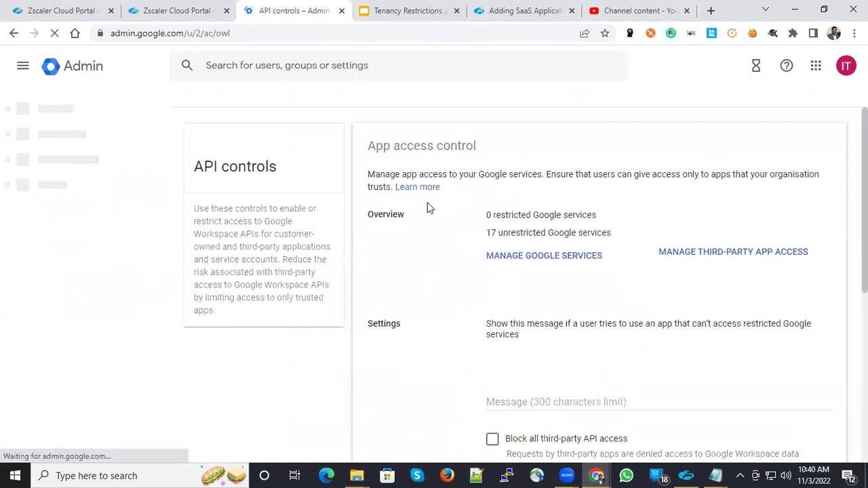
scroll(422, 305, "down", 4)
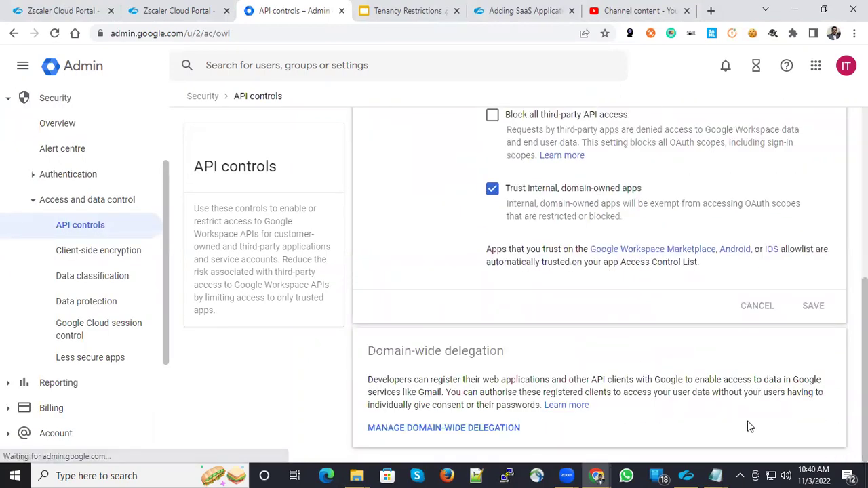
Add a new domain-wide delegation client and paste the connector client ID from Notepad.
left_click(451, 426)
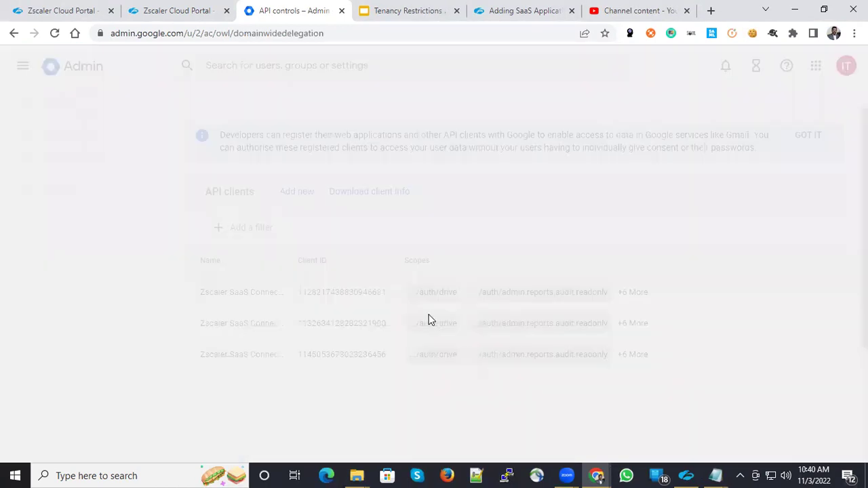
left_click(304, 193)
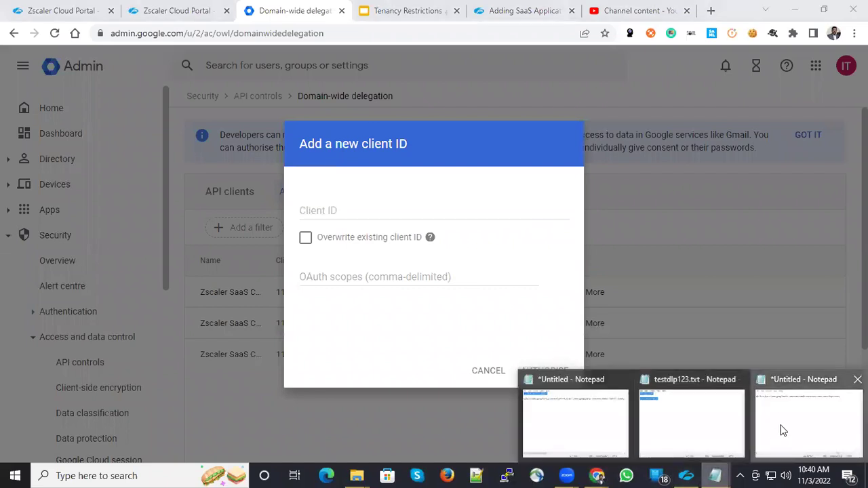
left_click(780, 430)
key("Home")
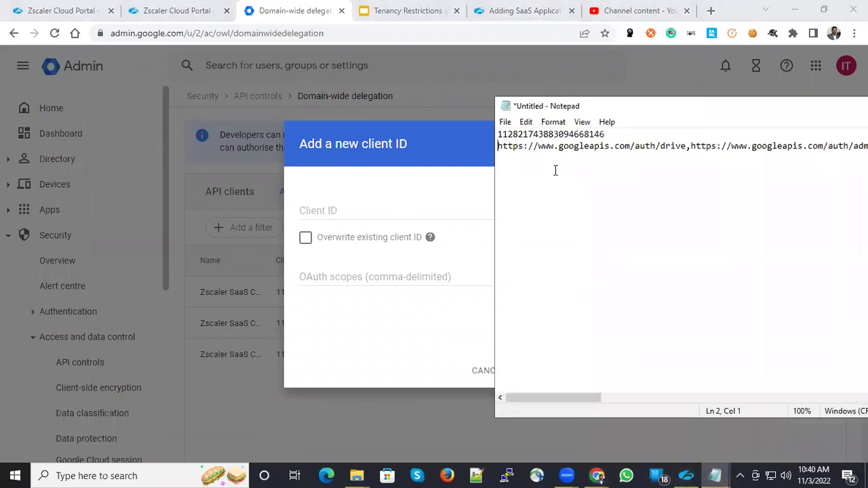
key("shift+End")
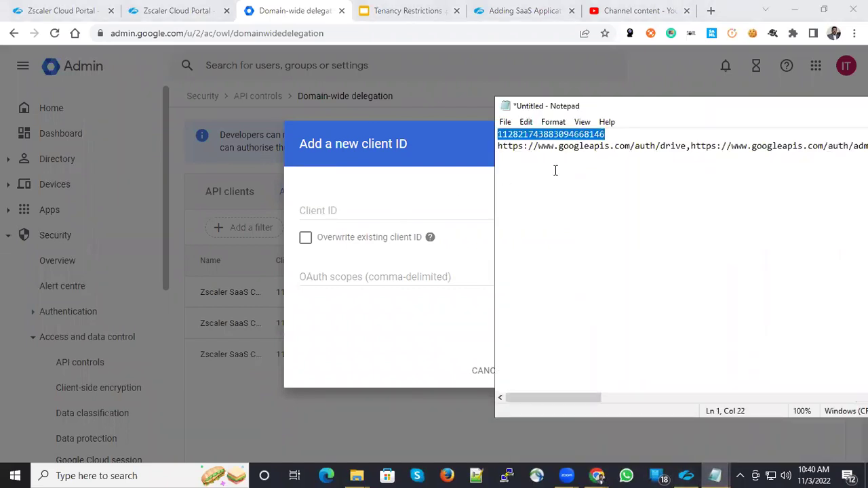
left_click(156, 8)
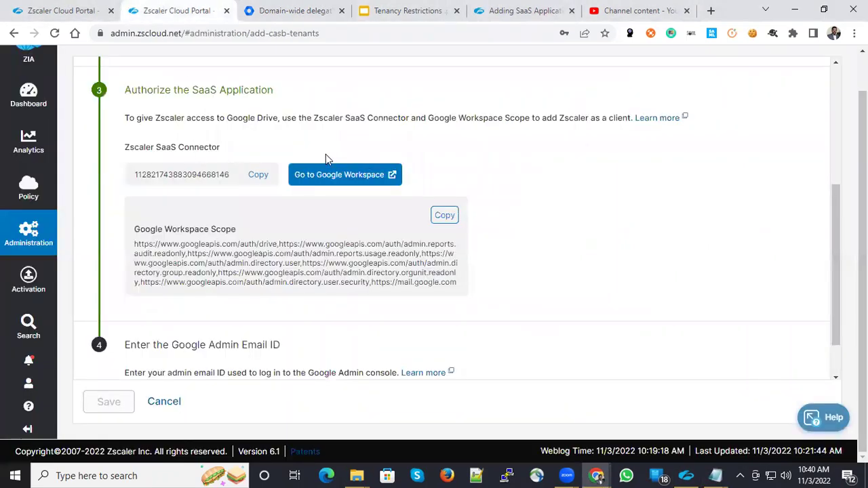
key("alt+Tab")
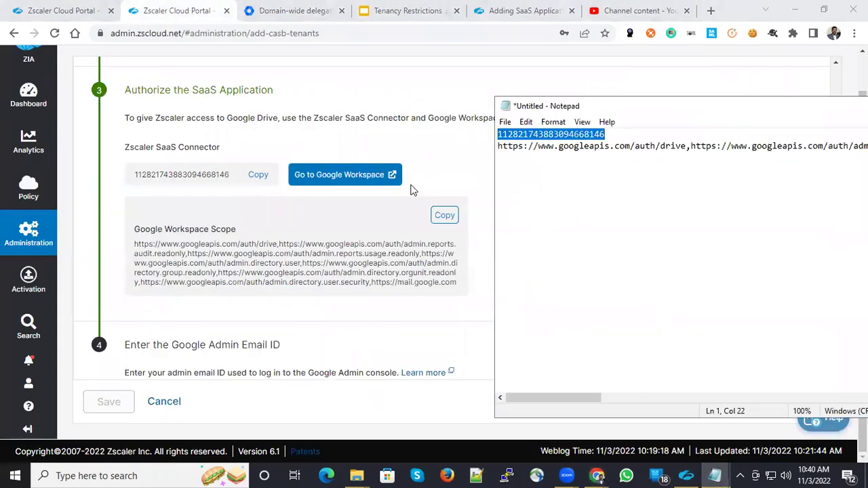
left_click(312, 11)
key("ctrl+v")
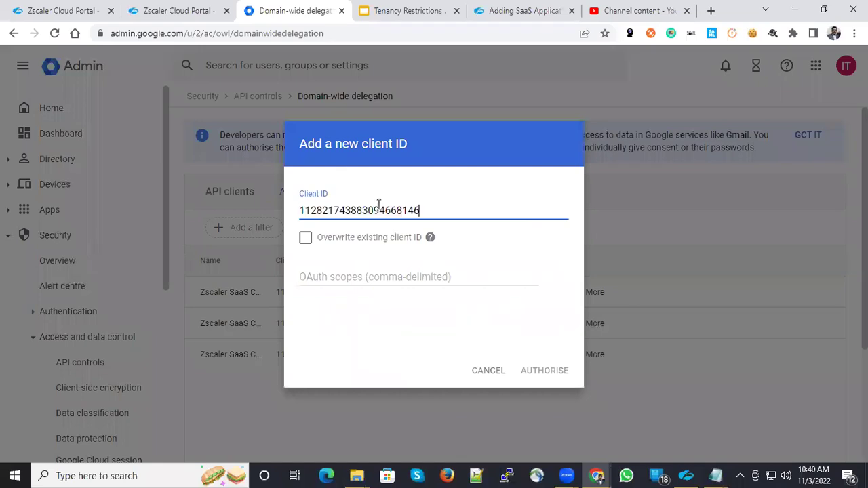
Fill in the Zscaler Google Workspace scopes, authorise, then cancel on the 'already exists' error.
key("alt+Tab")
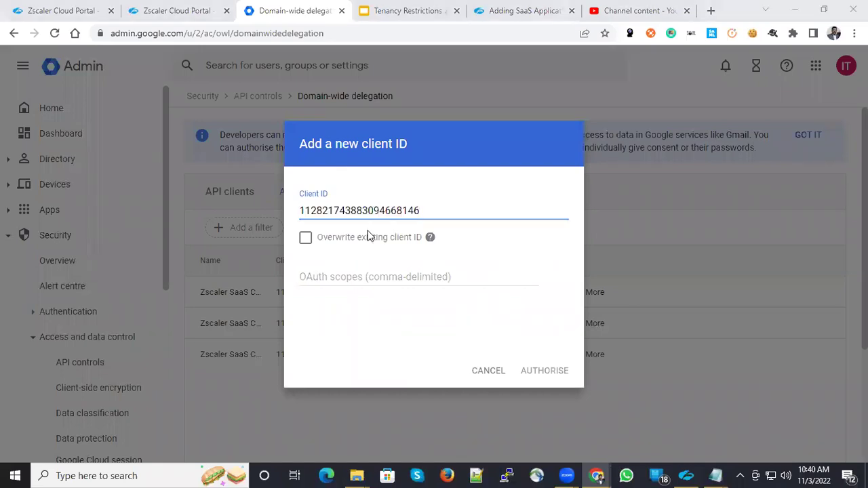
key("alt+Tab")
left_click(156, 10)
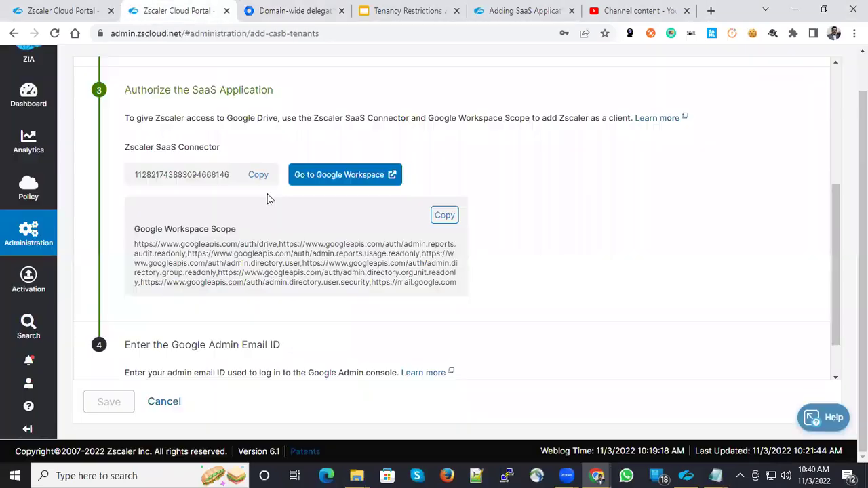
left_click(446, 217)
key("alt+Tab")
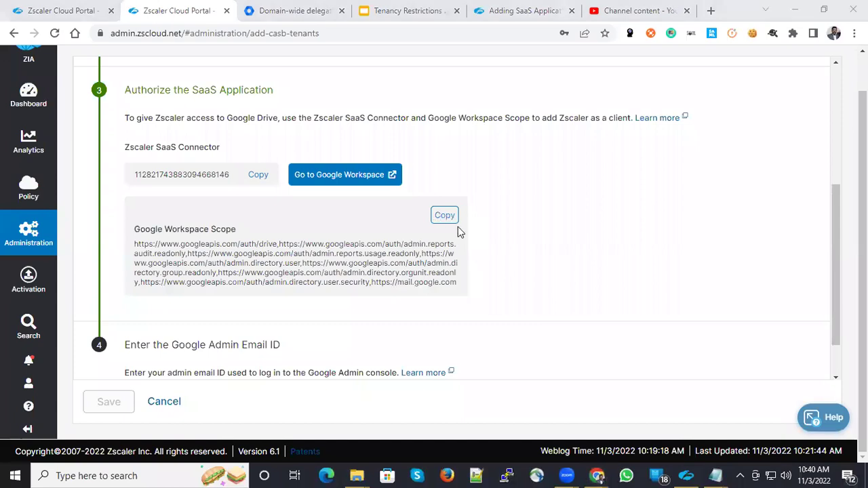
key("alt+Tab")
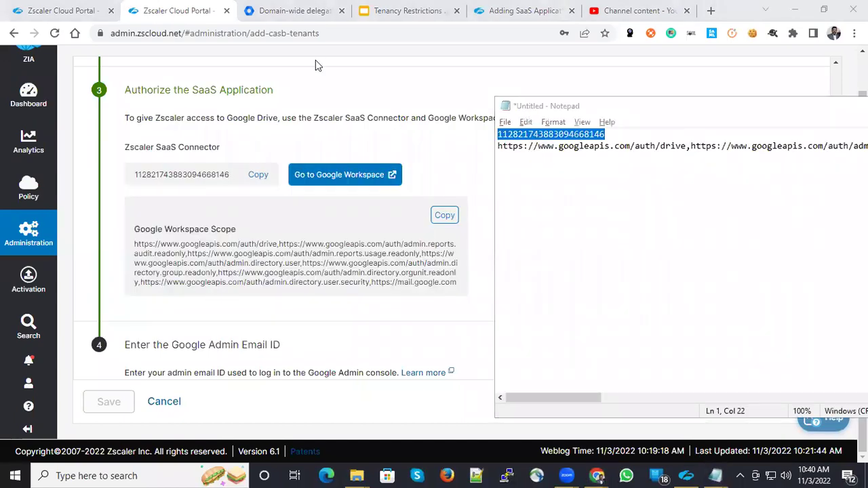
key("alt+Tab")
key("ctrl+Tab")
left_click(374, 273)
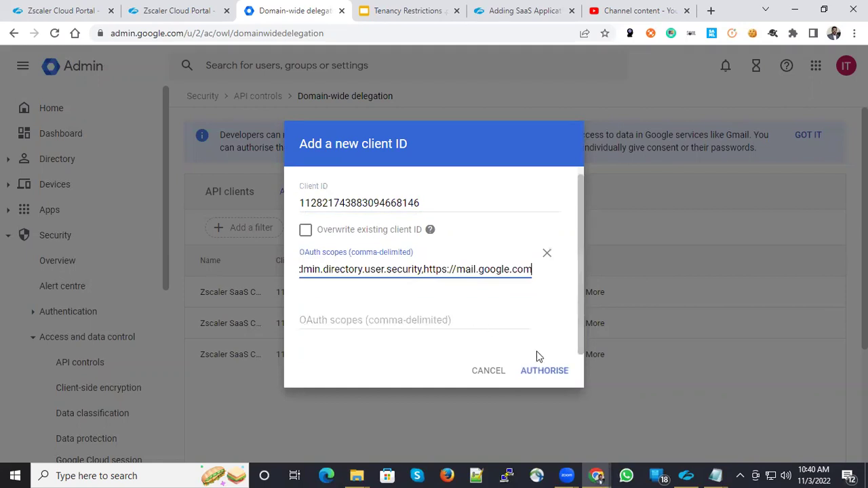
left_click(554, 374)
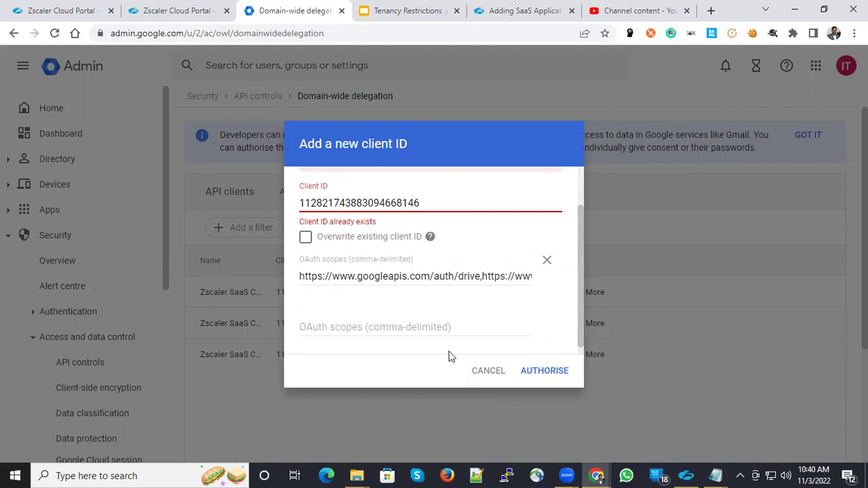
left_click(490, 373)
Find the existing client by the connector ID and review its scopes, including mail.google.com.
left_click(196, 11)
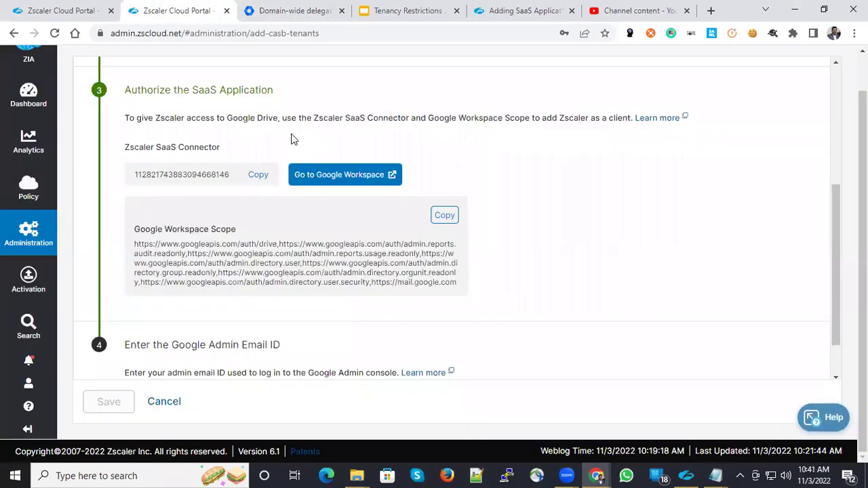
left_click(264, 174)
key("ctrl+Tab")
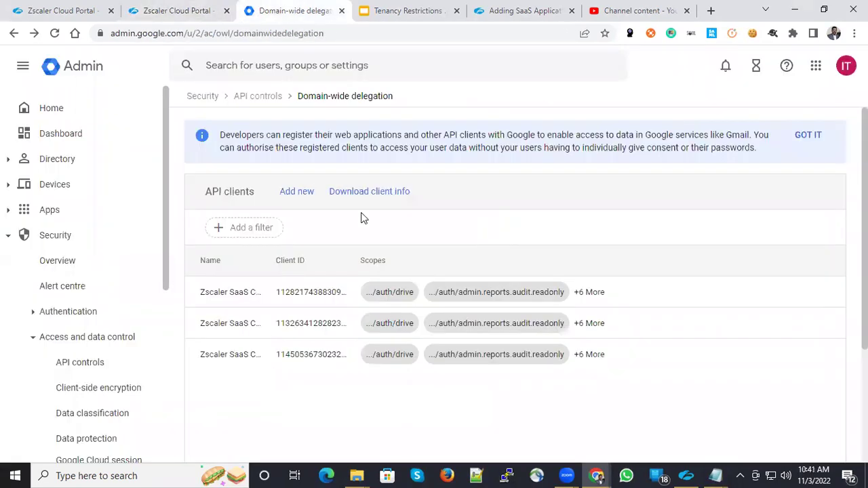
key("ctrl+f")
key("ctrl+v")
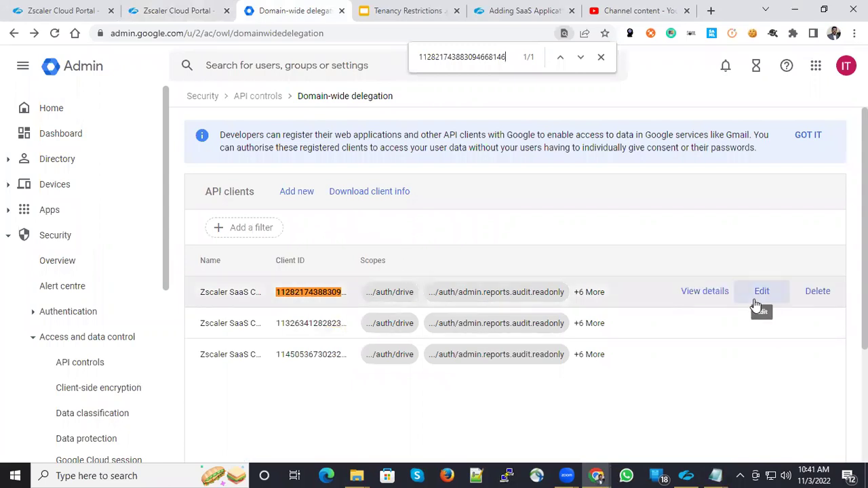
left_click(761, 292)
scroll(434, 249, "down", 1)
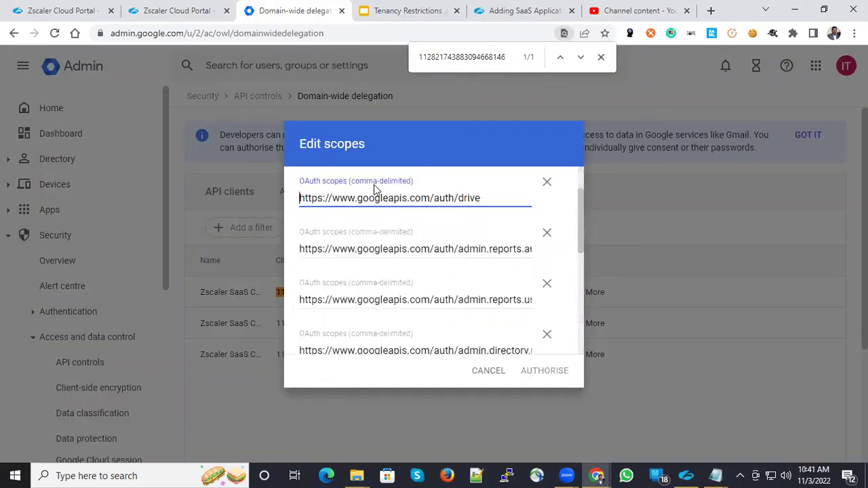
scroll(439, 244, "down", 3)
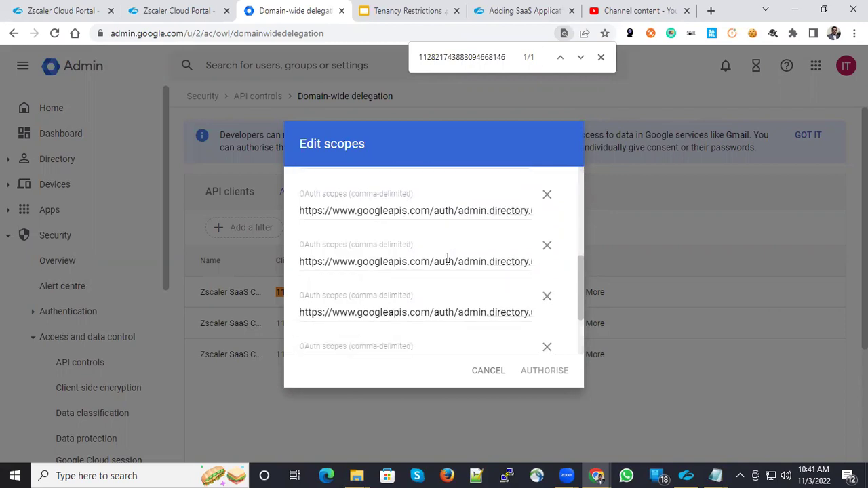
Enter the Google admin e-mail, try saving, and cancel after 'Tenant name is already in use'.
left_click(488, 371)
left_click(178, 10)
scroll(251, 295, "down", 2)
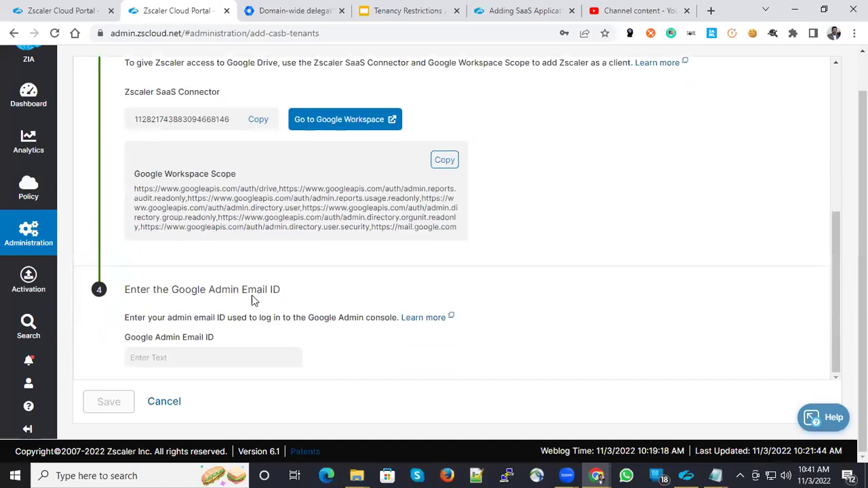
left_click(202, 356)
left_click(195, 358)
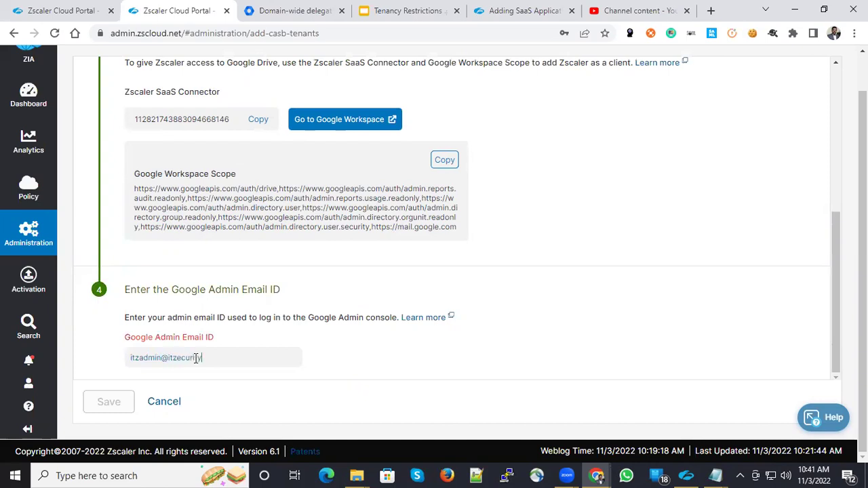
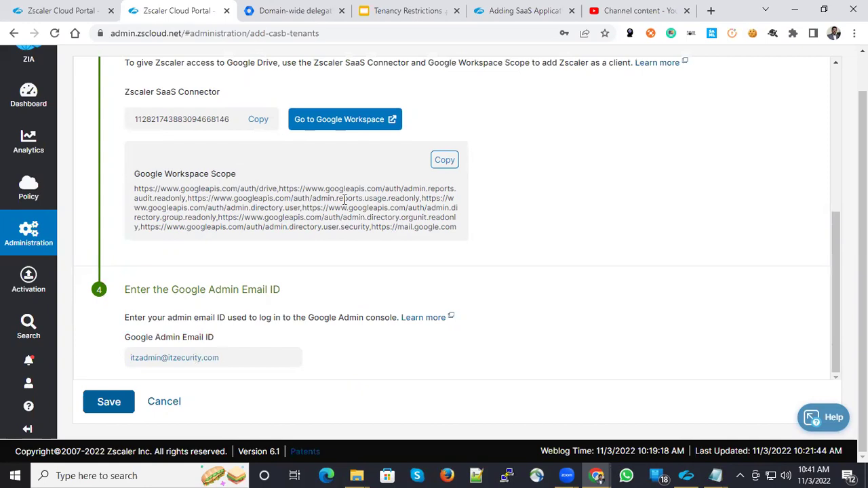
left_click(107, 402)
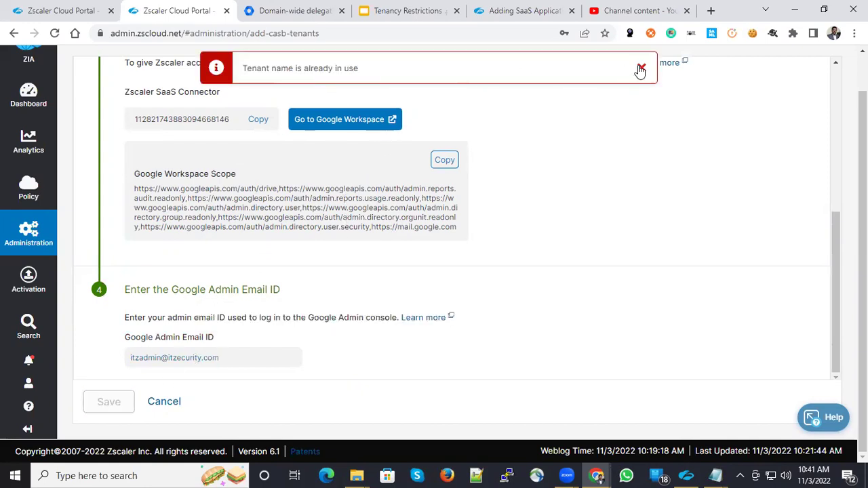
left_click(640, 71)
left_click(179, 400)
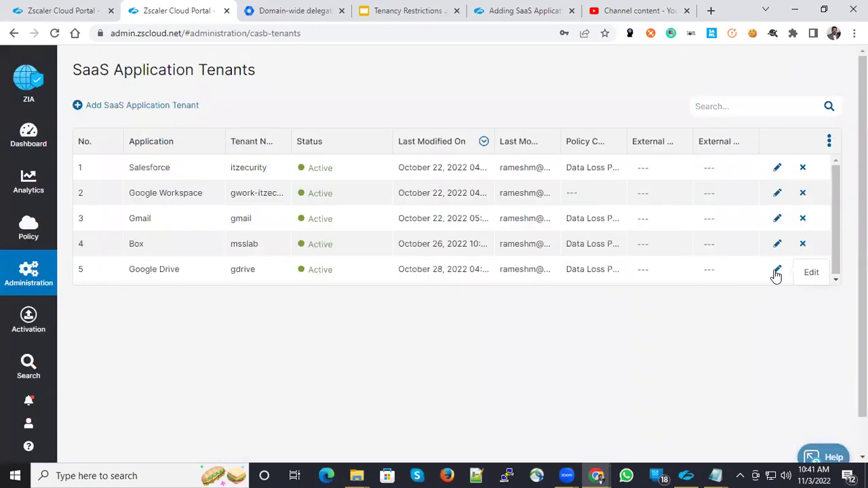
Edit the gdrive tenant, validate its admin authorization successfully, and save the changes.
left_click(776, 269)
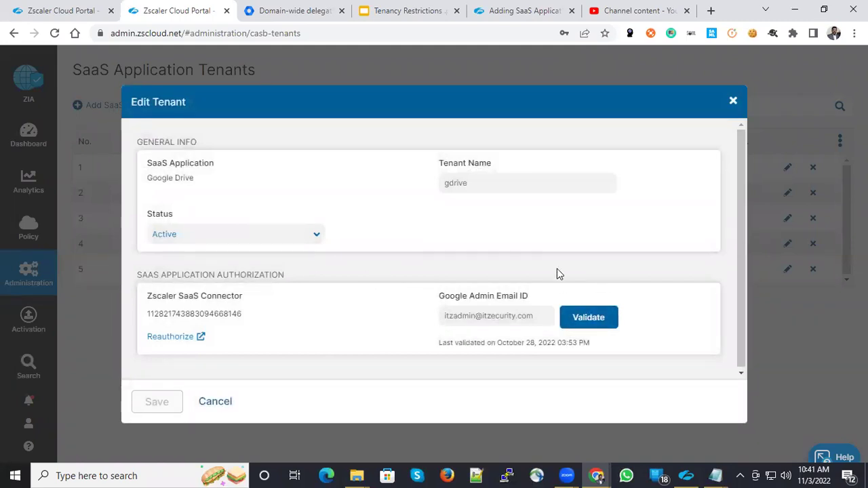
left_click(587, 322)
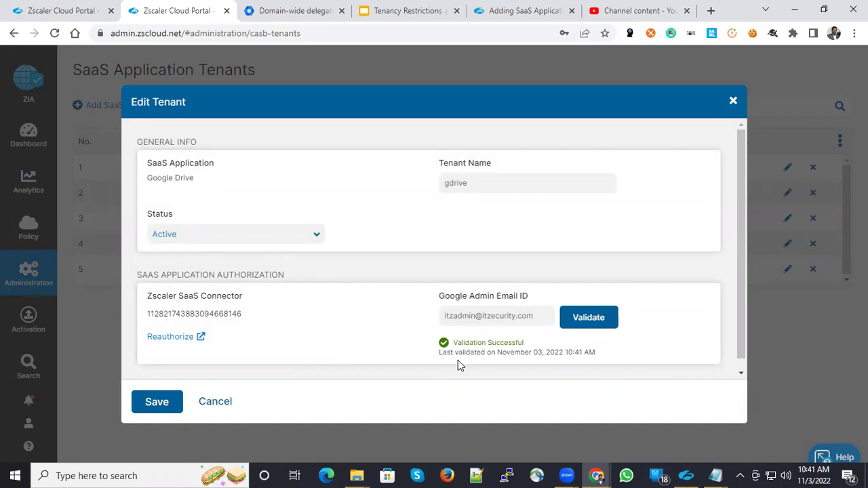
left_click(154, 408)
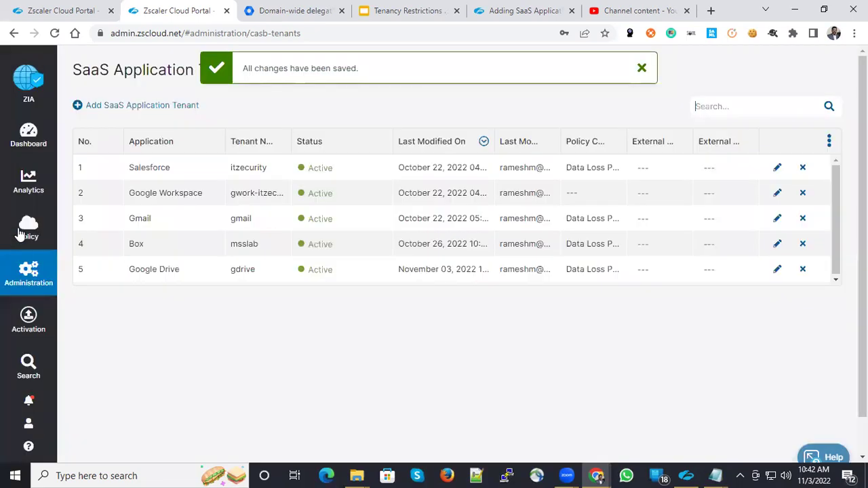
left_click(29, 280)
mouse_move(30, 241)
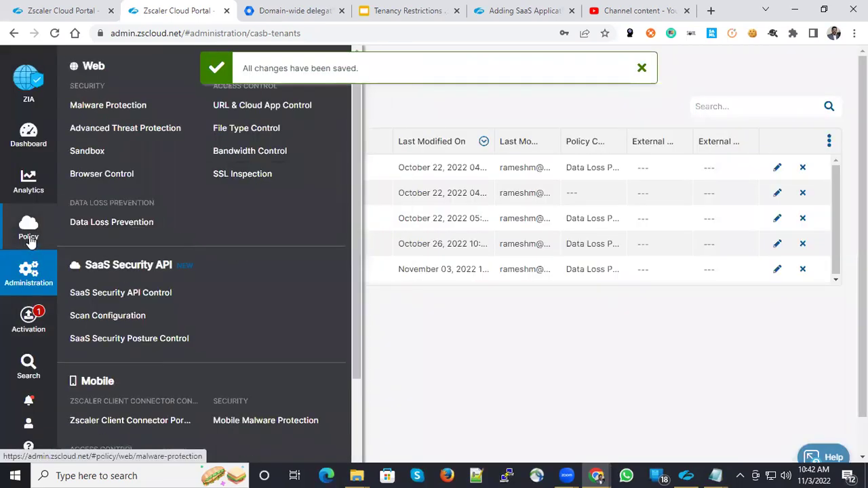
left_click(111, 295)
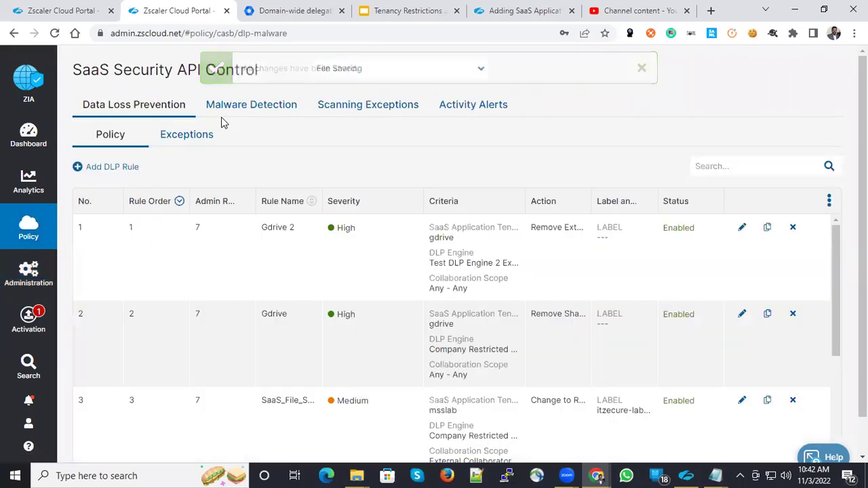
left_click(262, 110)
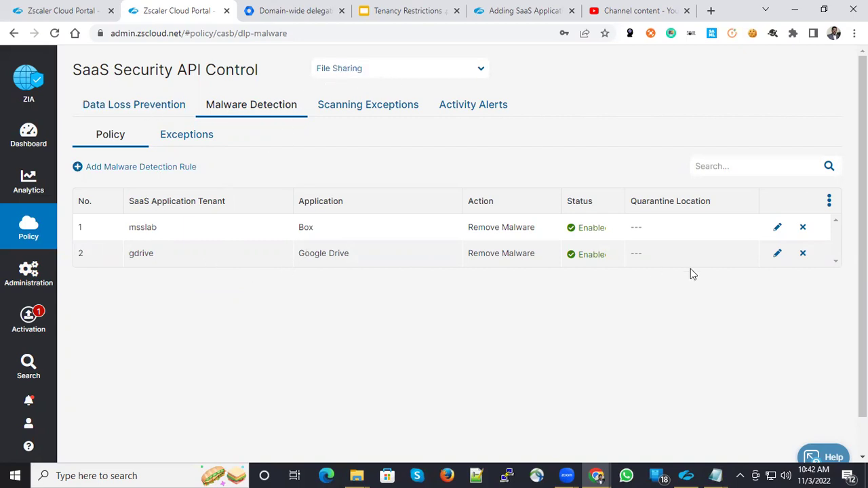
left_click(776, 254)
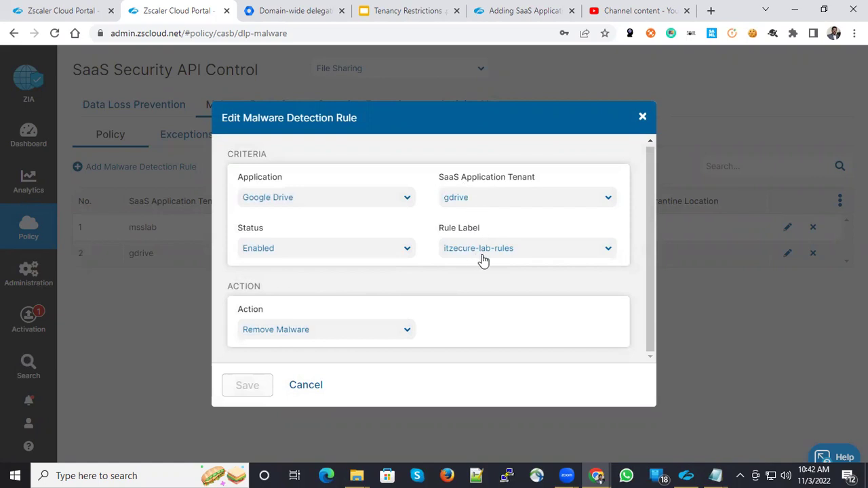
left_click(319, 331)
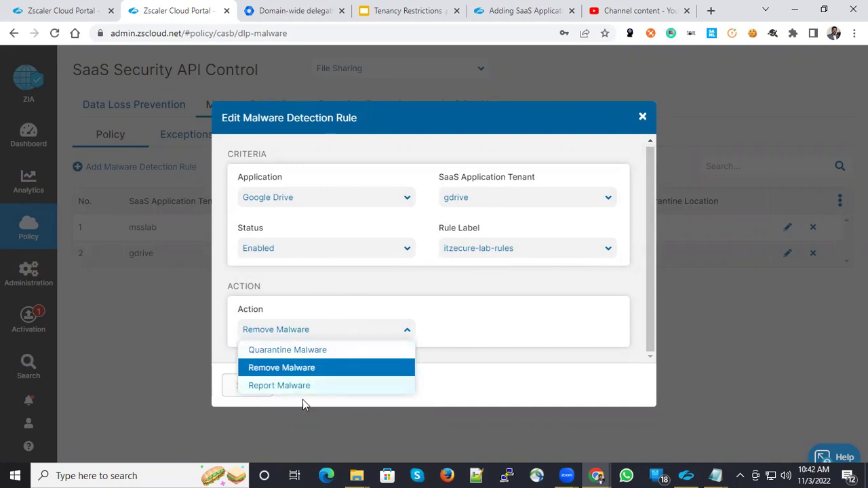
left_click(484, 377)
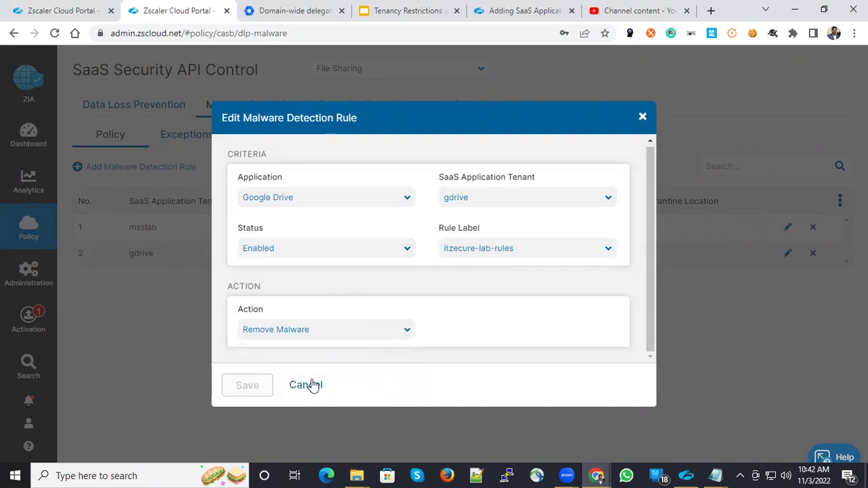
Discard the malware rule and bring up the Data Loss Prevention rules list showing Gdrive 2 and Gdrive.
key("Escape")
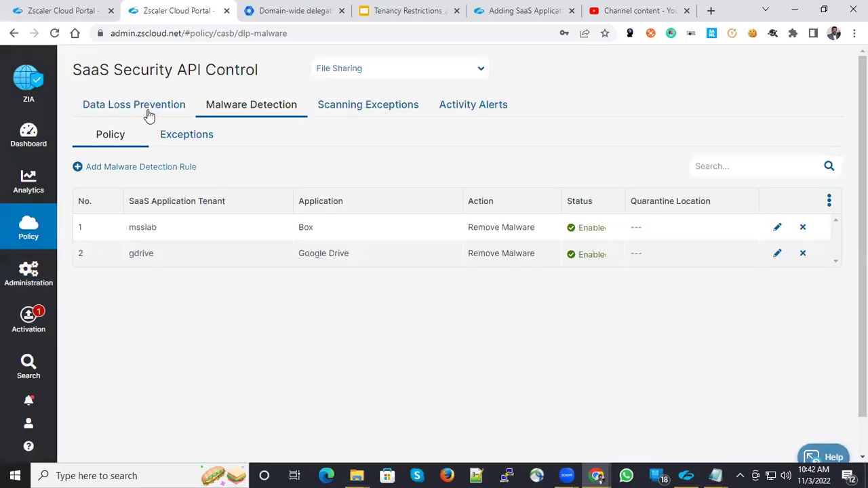
left_click(147, 110)
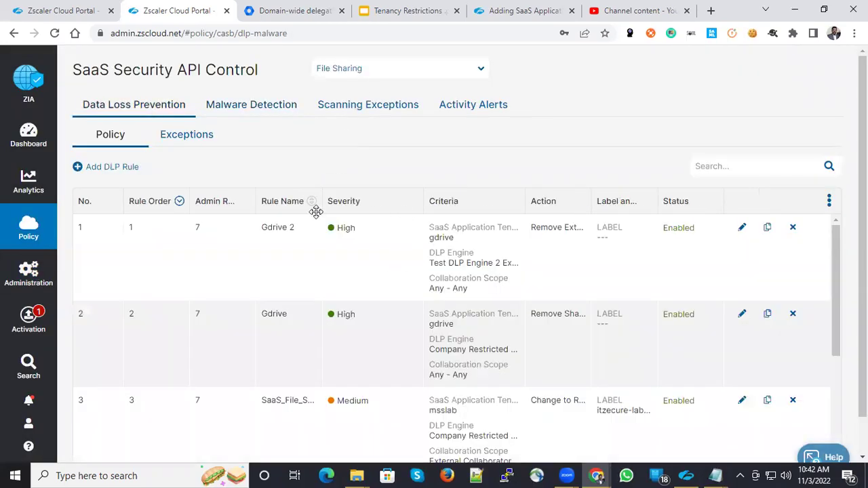
scroll(333, 295, "down", 1)
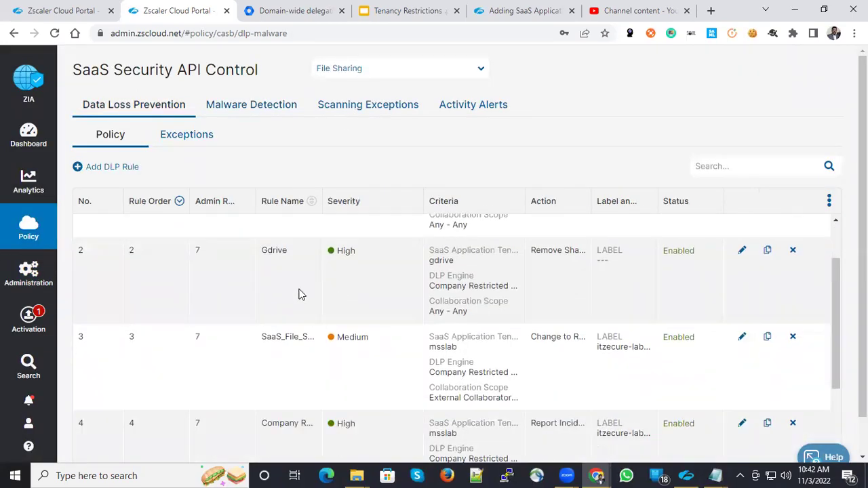
scroll(297, 284, "up", 1)
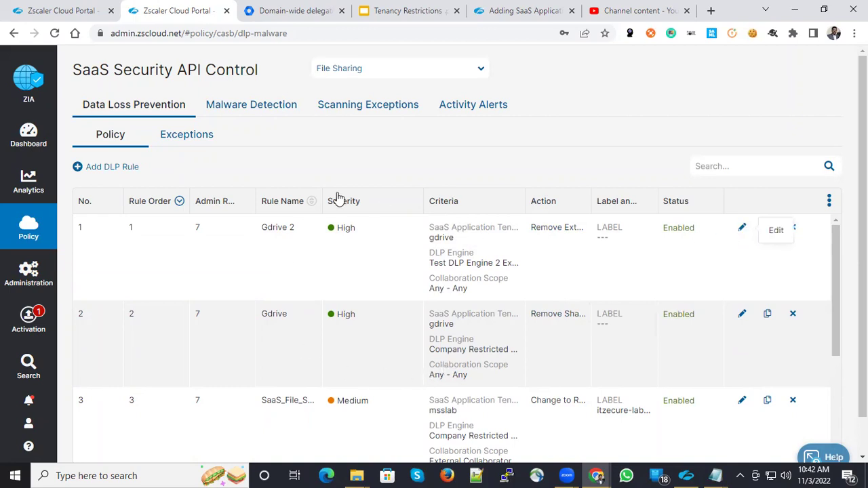
scroll(224, 295, "down", 2)
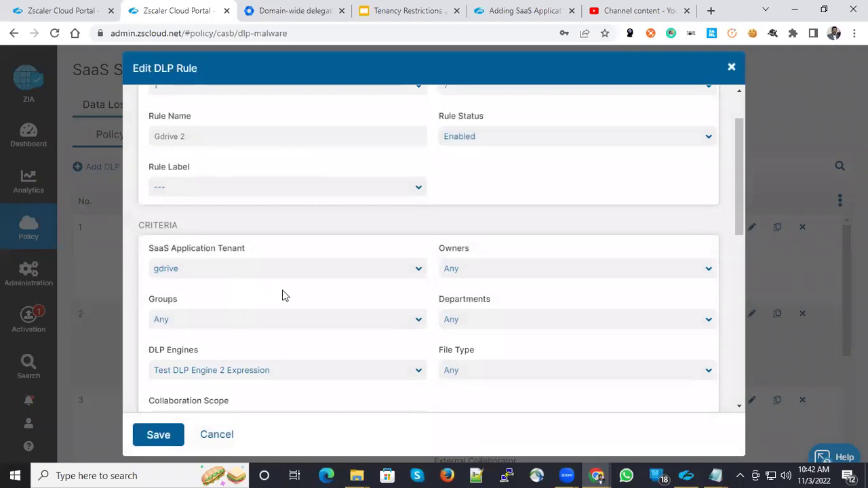
scroll(286, 297, "down", 2)
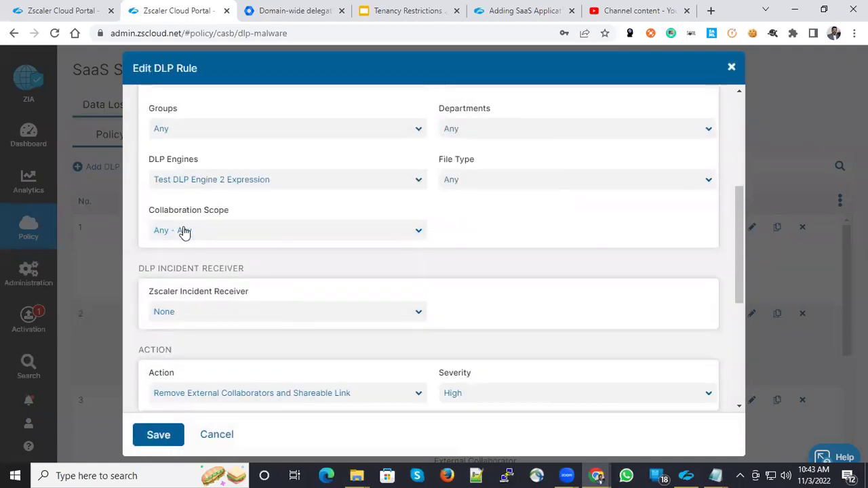
left_click(184, 229)
left_click(495, 221)
scroll(319, 315, "down", 4)
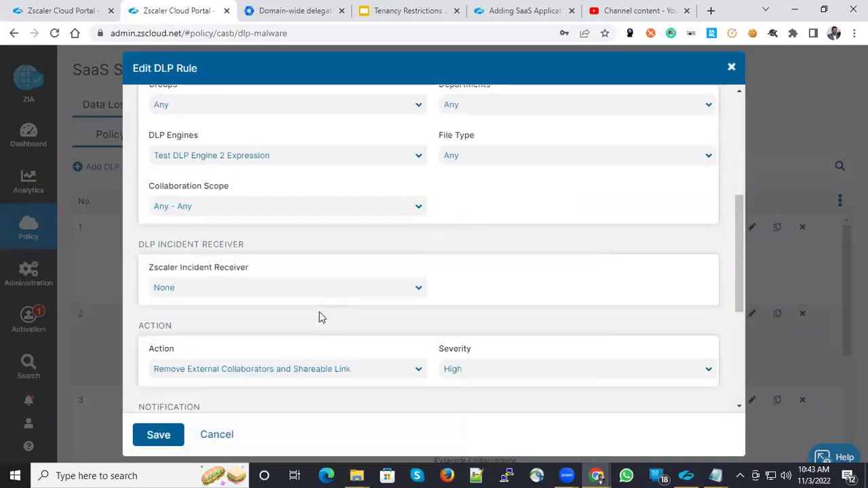
left_click(339, 140)
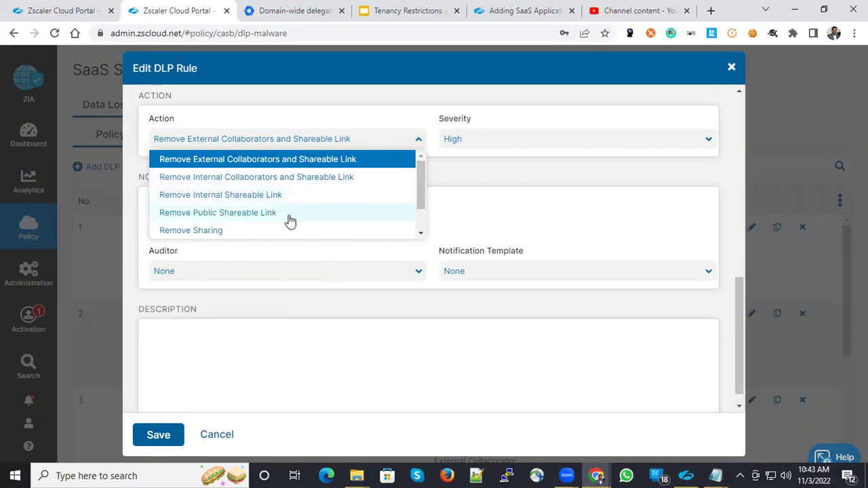
scroll(230, 234, "down", 1)
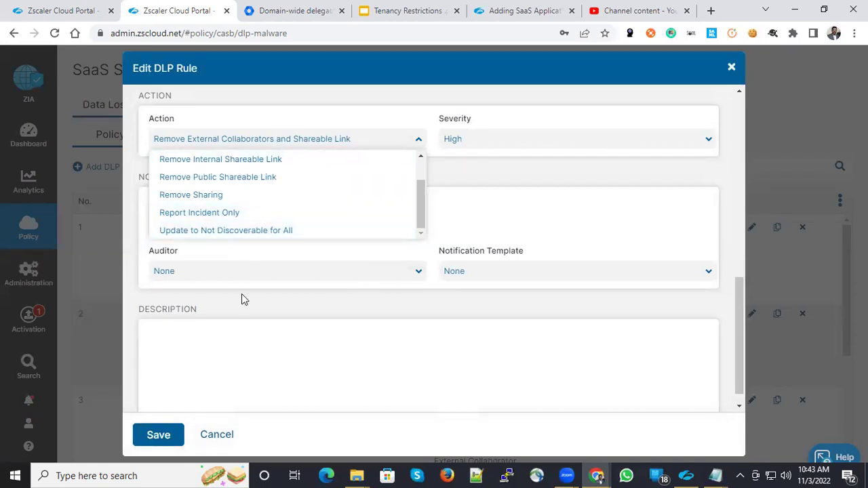
left_click(243, 328)
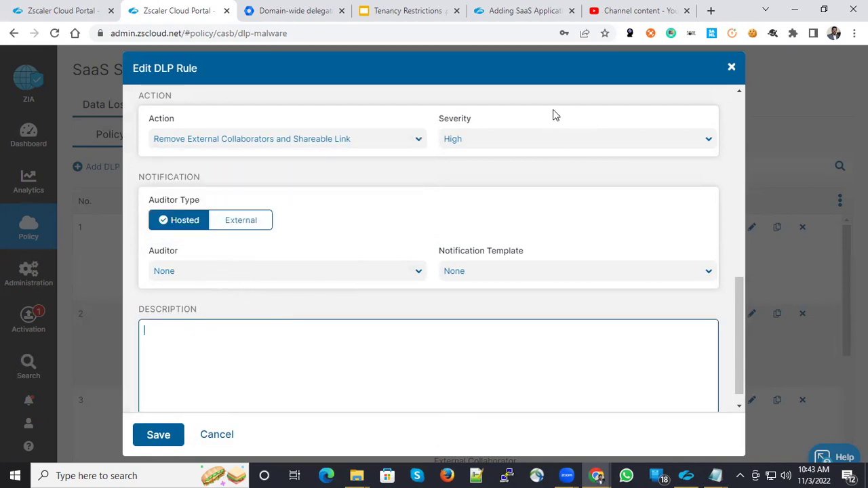
Close Gdrive 2 unsaved and view Scan Configuration, where itzecurity, gmail and gdrive scans are Running.
left_click(731, 70)
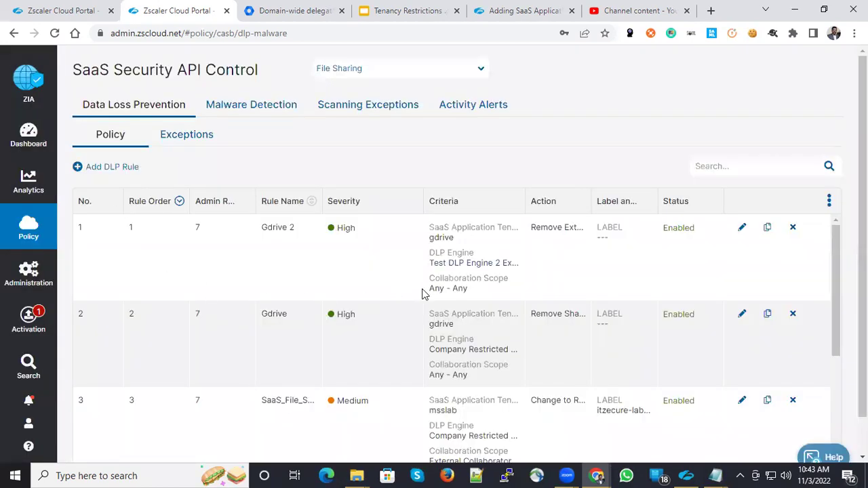
mouse_move(29, 227)
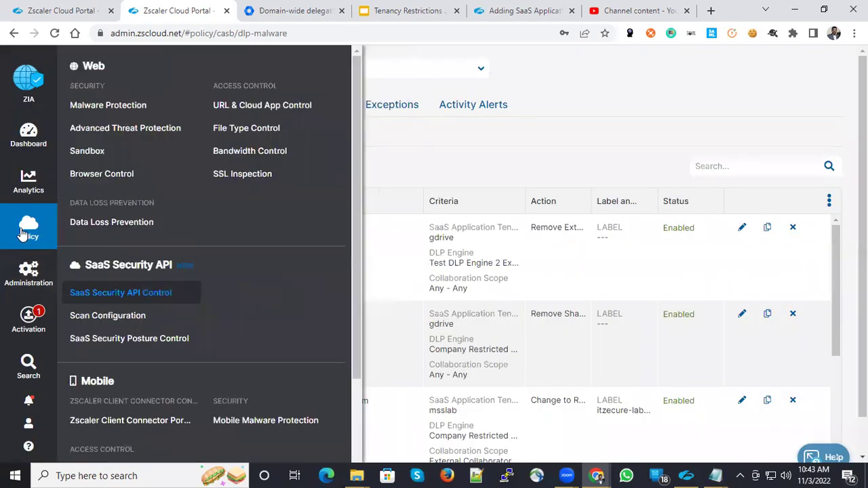
left_click(108, 316)
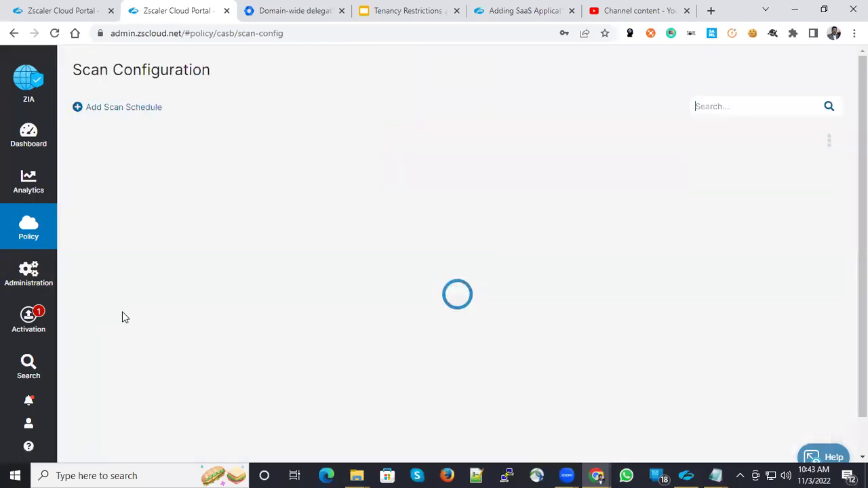
scroll(301, 333, "down", 1)
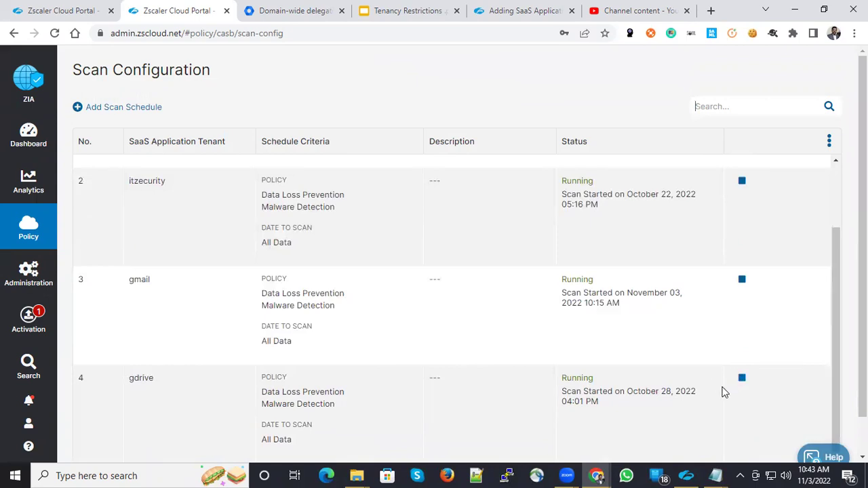
Switch to the Gmail browser window and open the DLP testing folder in Google Drive.
mouse_move(600, 474)
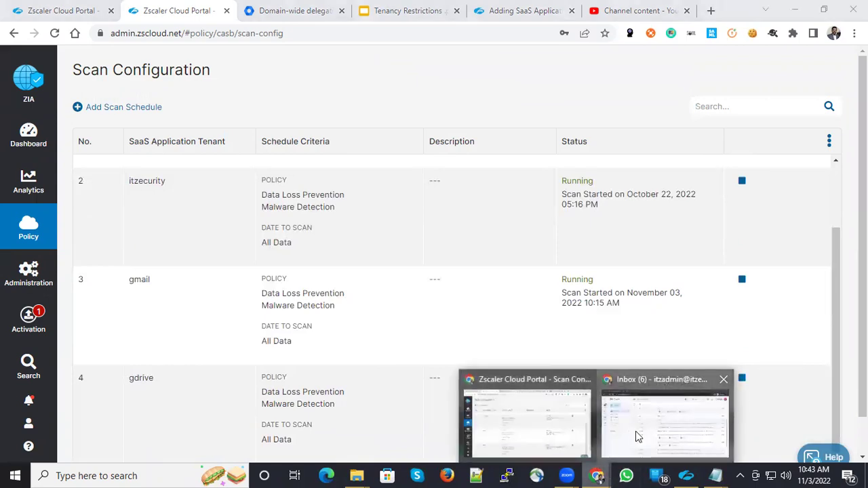
left_click(635, 434)
left_click(166, 11)
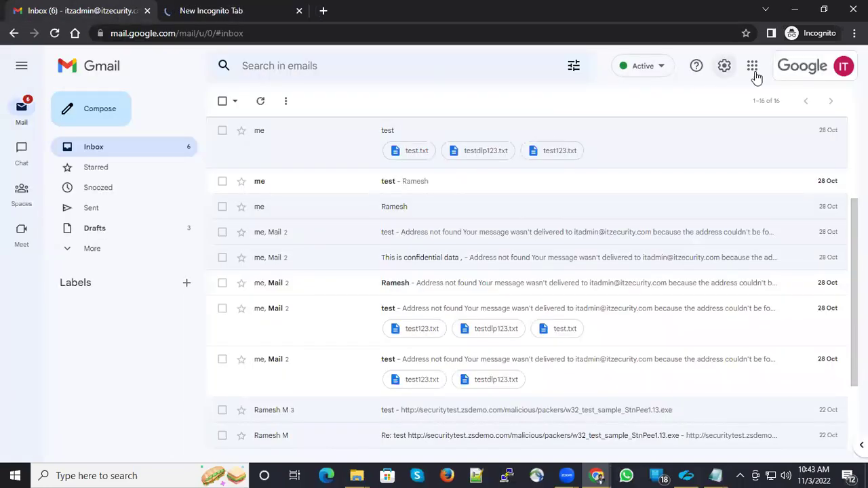
left_click(753, 68)
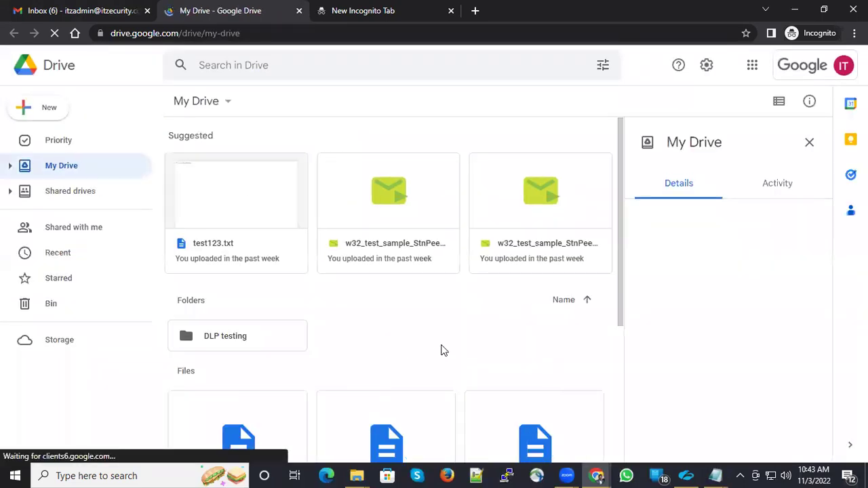
left_click(231, 331)
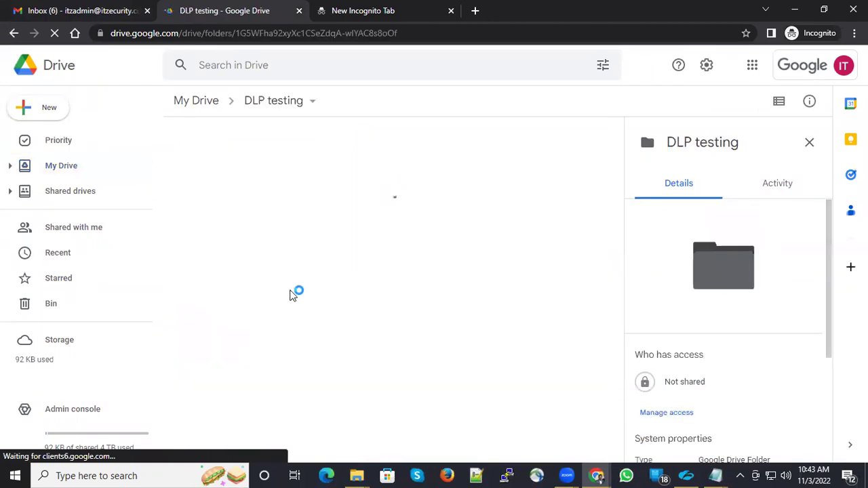
Move test123.txt to the bin, leaving the DLP testing folder empty.
left_click(237, 166)
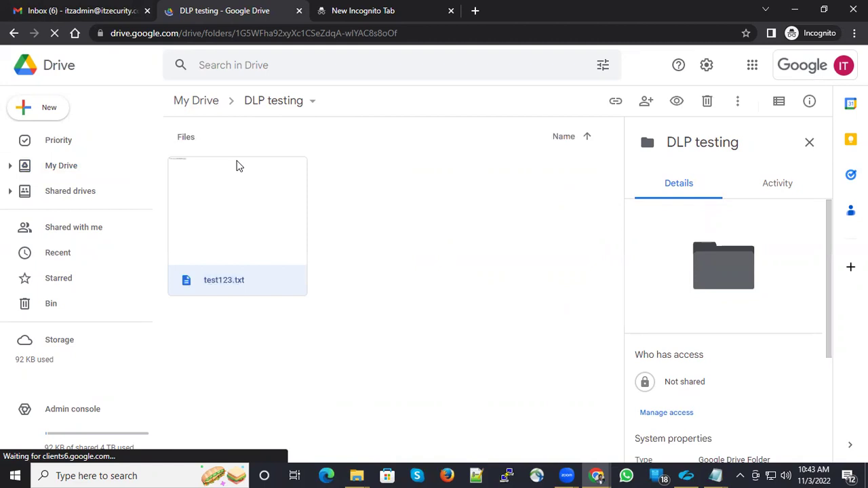
key("Delete")
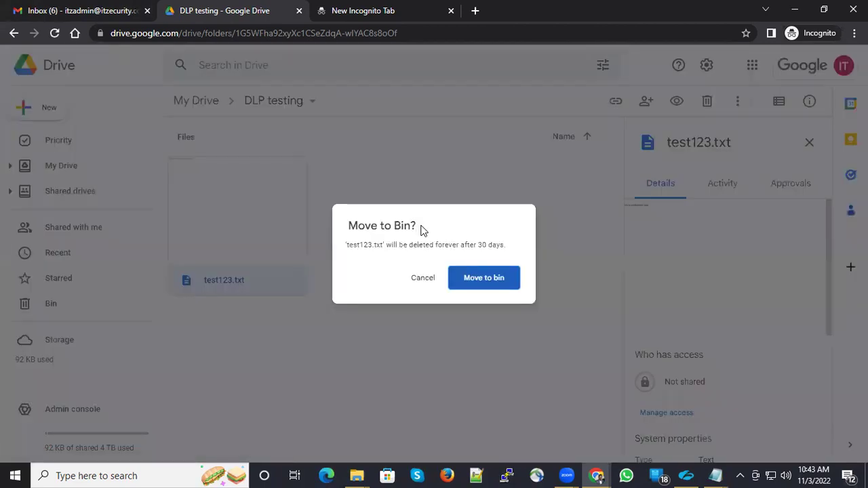
key("Return")
Upload DLP-test.txt, test123.txt, testdlp123.txt and both w32_test_sample files into DLP testing.
mouse_move(357, 475)
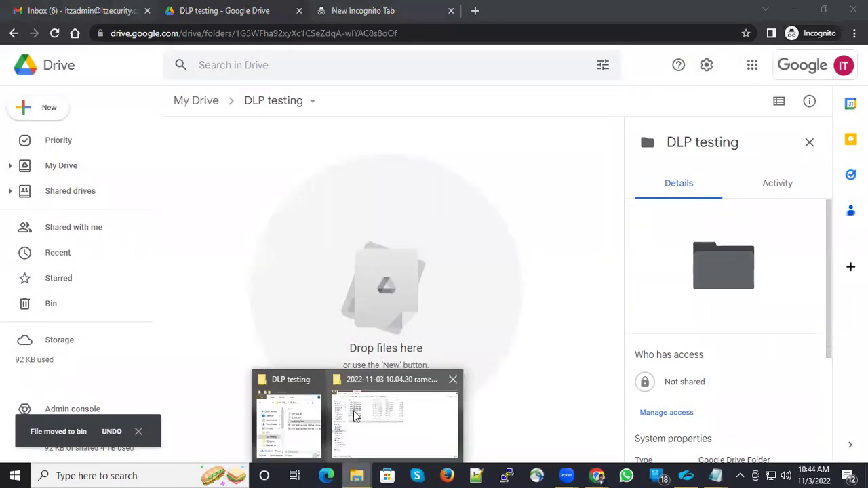
left_click(288, 417)
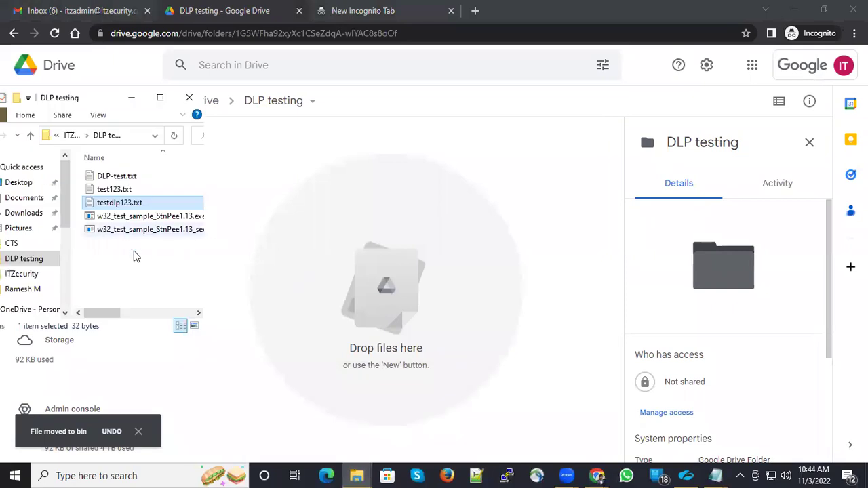
left_click(138, 273)
key("ctrl+a")
left_click_drag(141, 216, 347, 270)
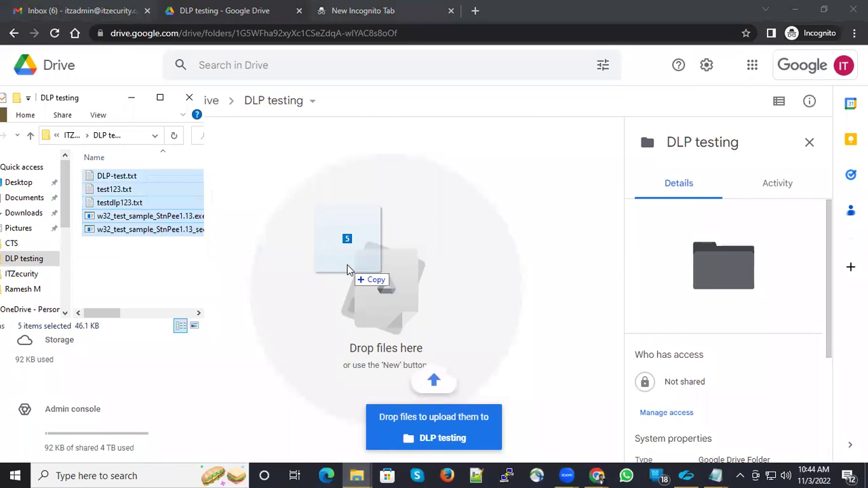
left_click_drag(346, 269, 347, 269)
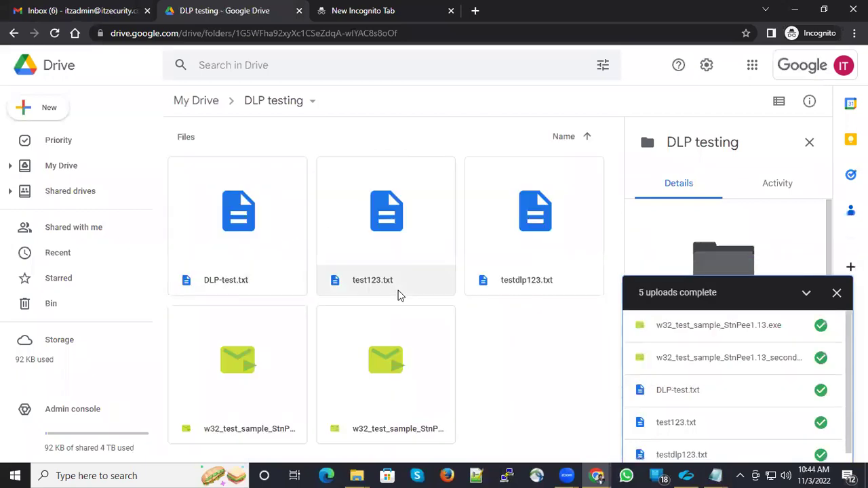
left_click(681, 402)
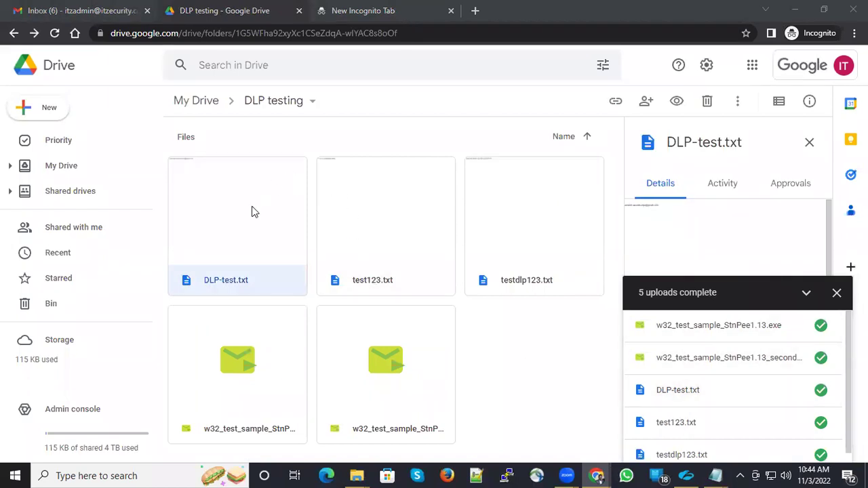
Share DLP-test.txt as Editor with the external Gmail contact, accepting the outside-organisation warning.
right_click(235, 244)
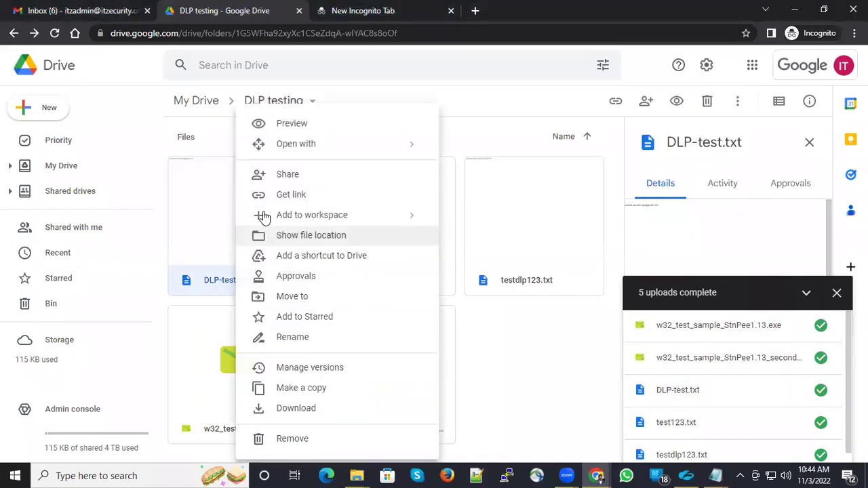
left_click(299, 178)
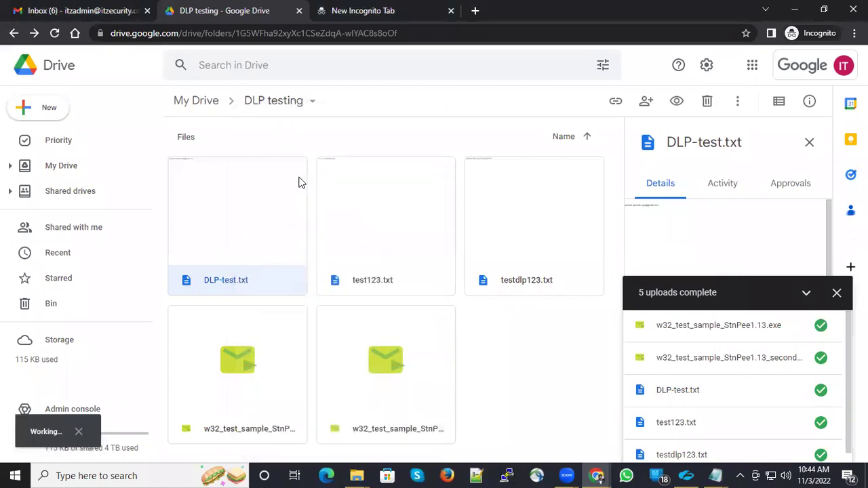
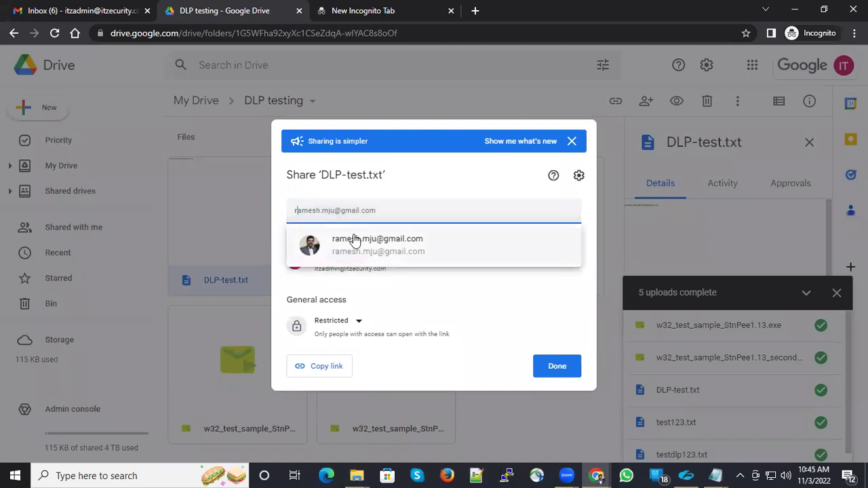
left_click(354, 247)
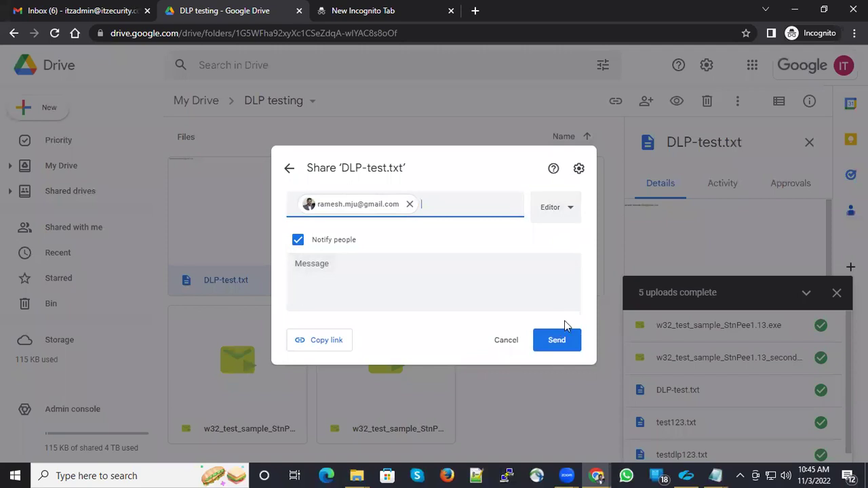
left_click(563, 343)
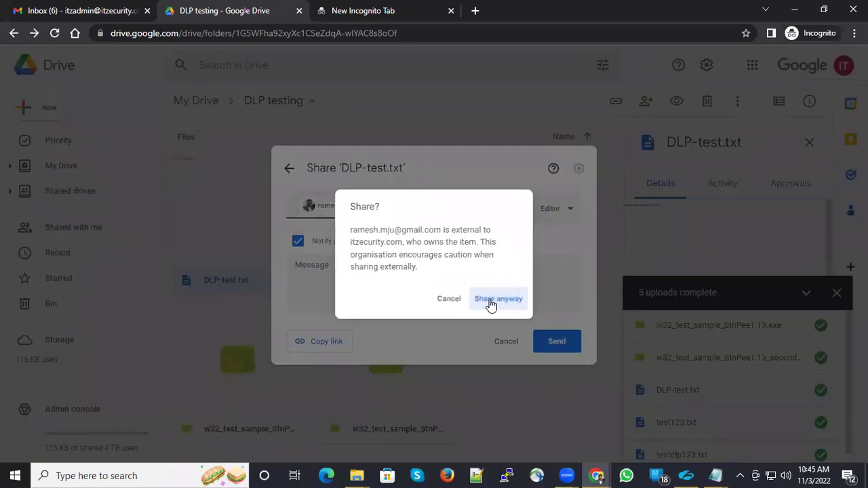
left_click(496, 298)
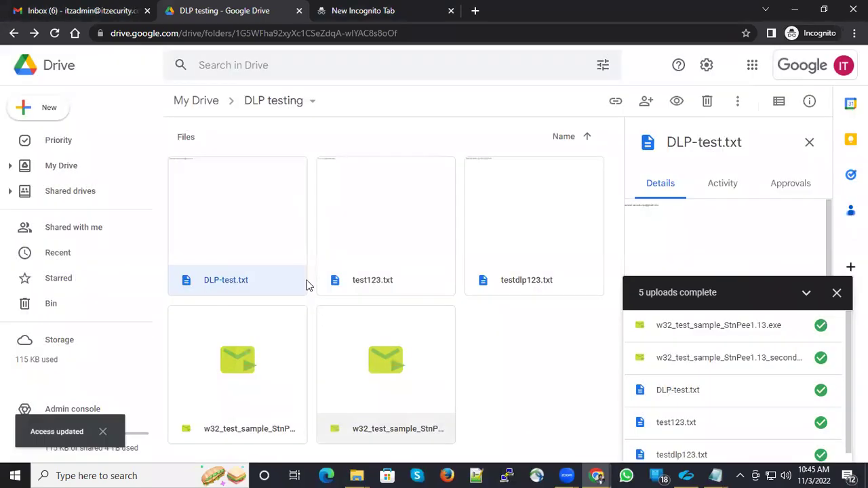
Copy the sharing links for test123.txt and DLP-test.txt.
right_click(339, 238)
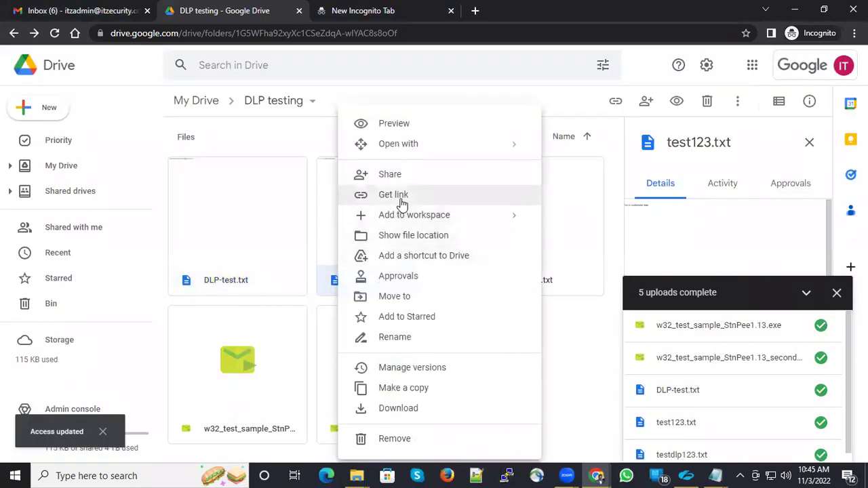
left_click(400, 200)
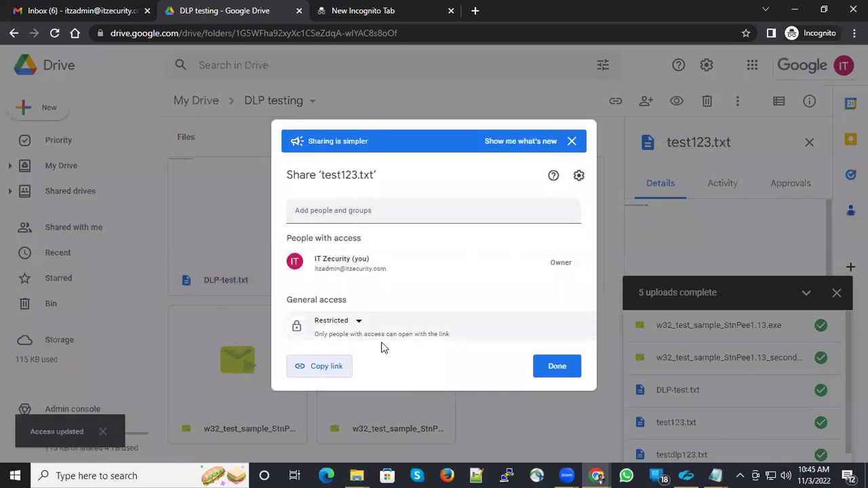
left_click(324, 370)
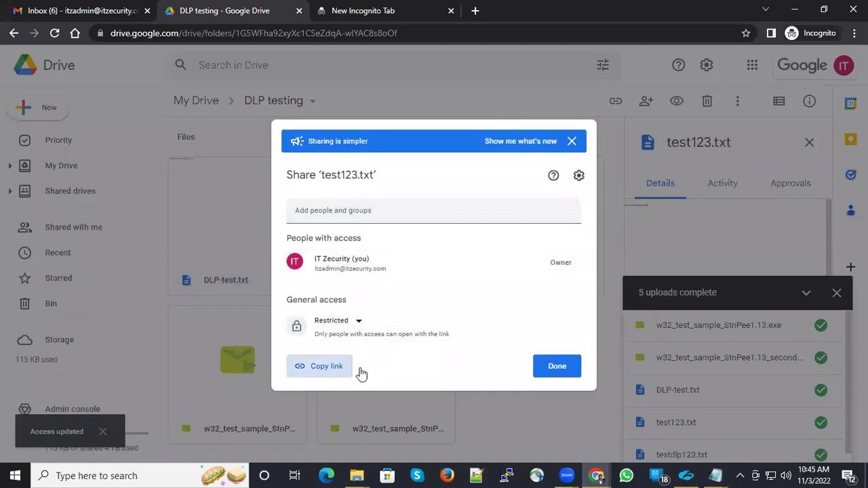
left_click(555, 371)
right_click(238, 258)
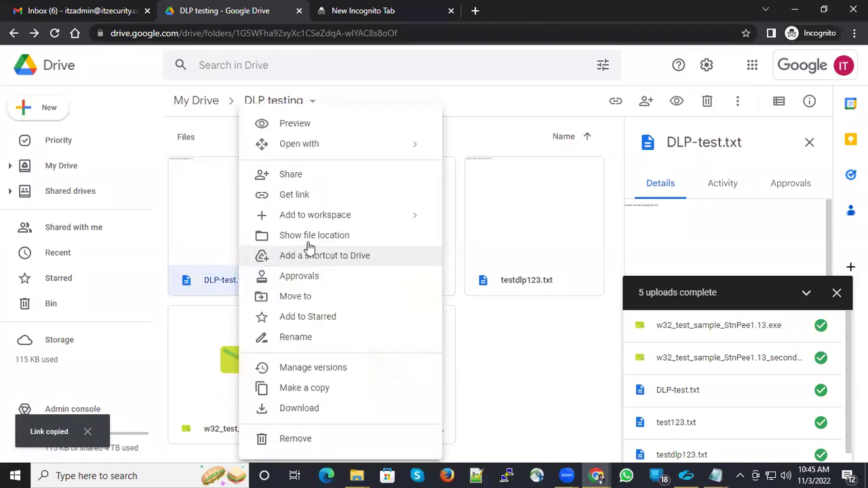
left_click(313, 198)
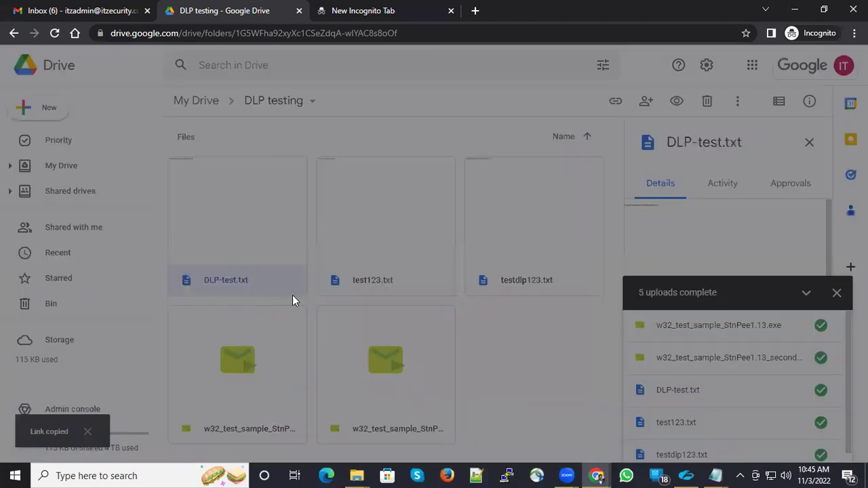
left_click(342, 336)
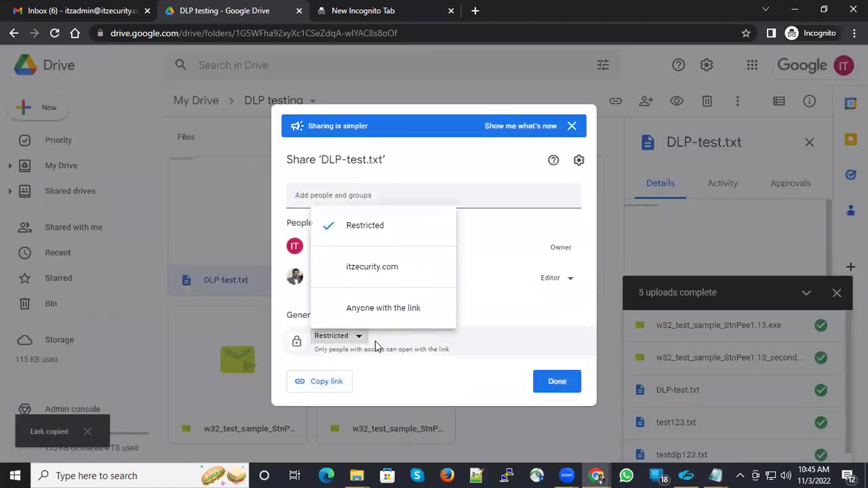
left_click(337, 381)
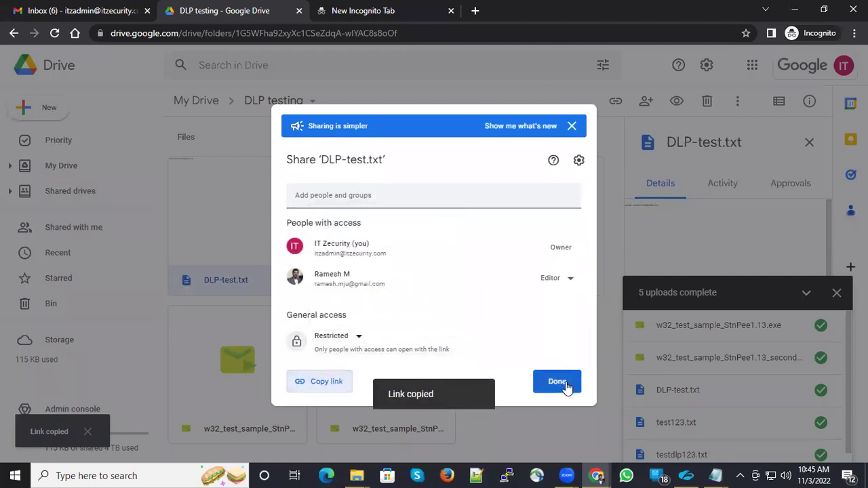
left_click(556, 381)
Share testdlp123.txt with the external Gmail contact as editor, confirming sharing outside the organisation.
right_click(523, 249)
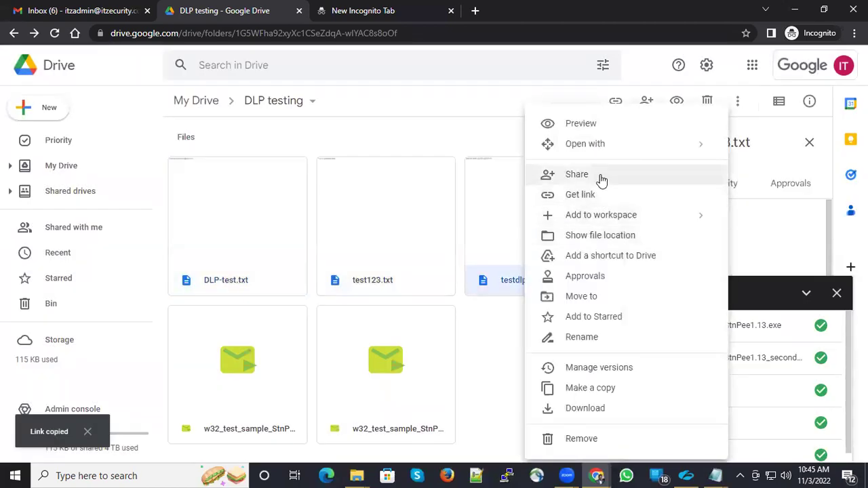
left_click(588, 176)
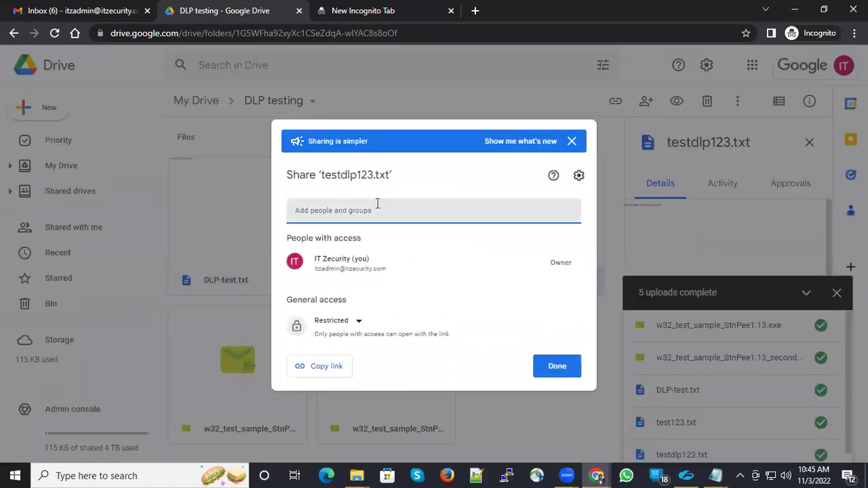
type("ram")
left_click(377, 245)
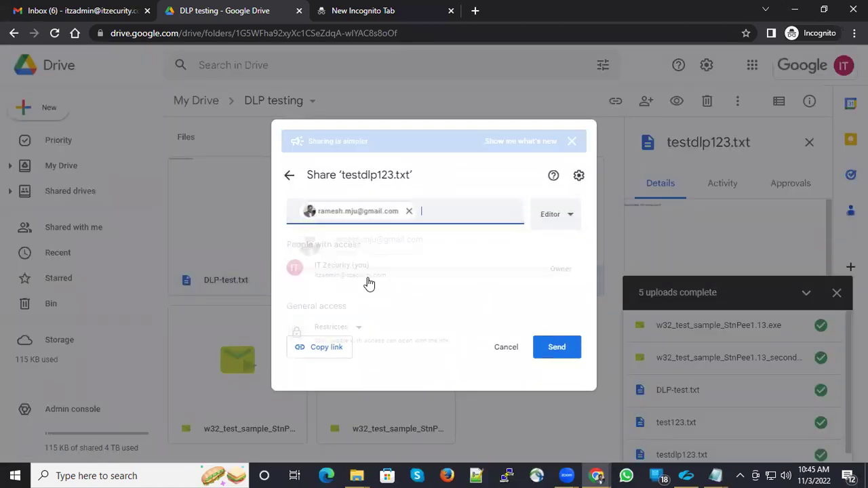
left_click(320, 342)
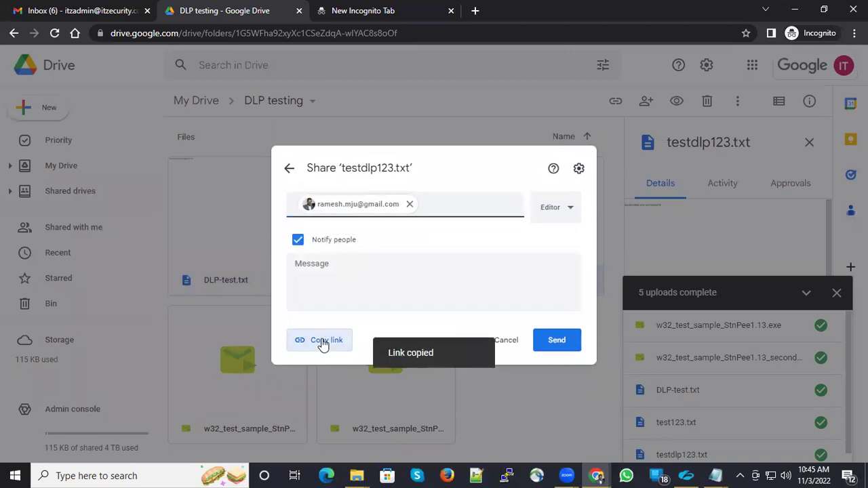
left_click(566, 347)
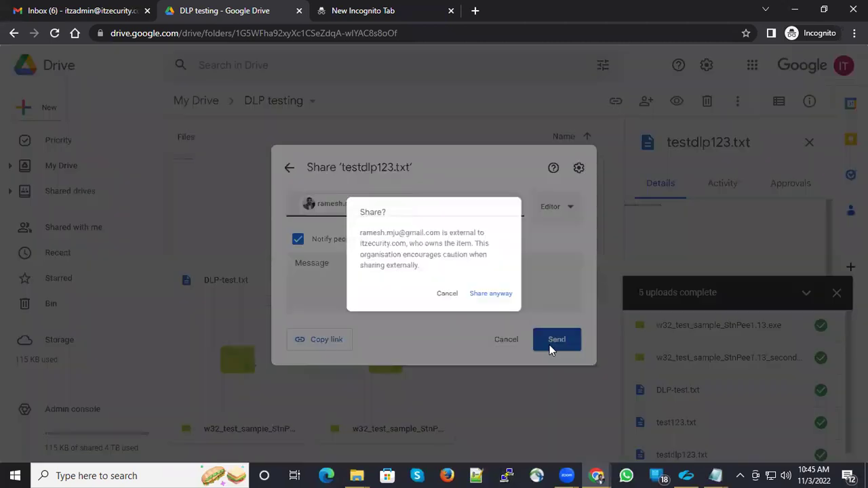
left_click(505, 296)
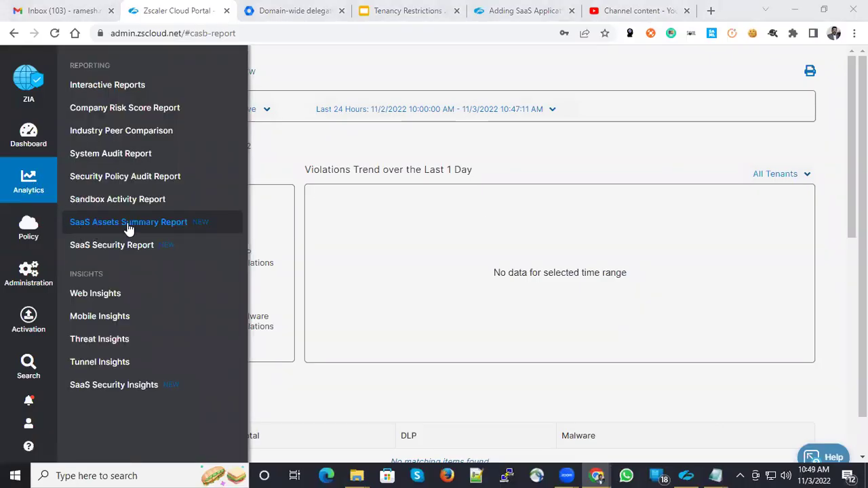
Set the SaaS Assets Summary Report to Google Drive over the Last 30 Days.
left_click(177, 227)
left_click(230, 114)
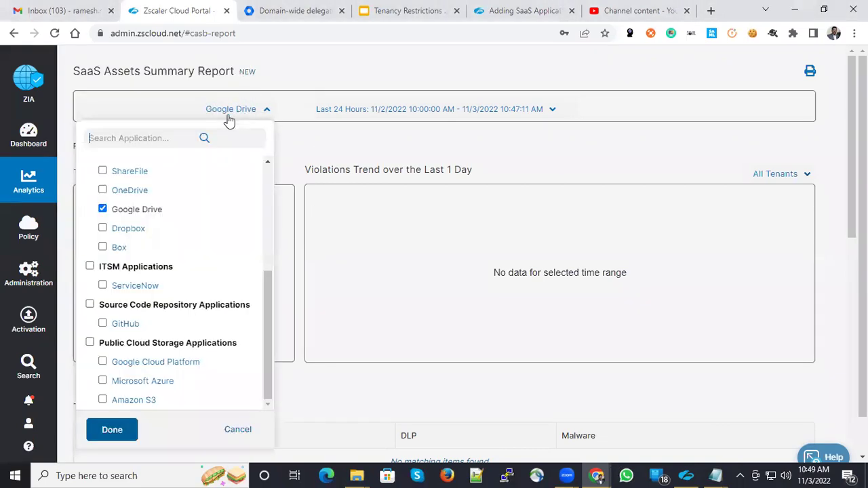
left_click(427, 112)
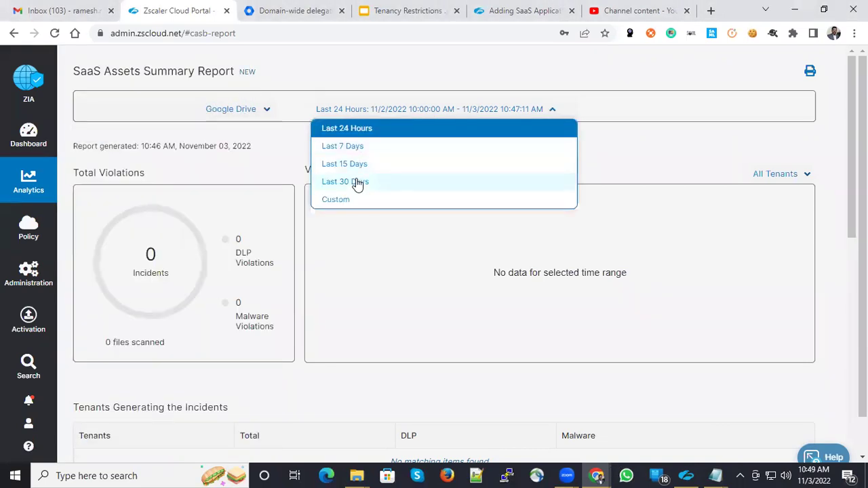
left_click(359, 182)
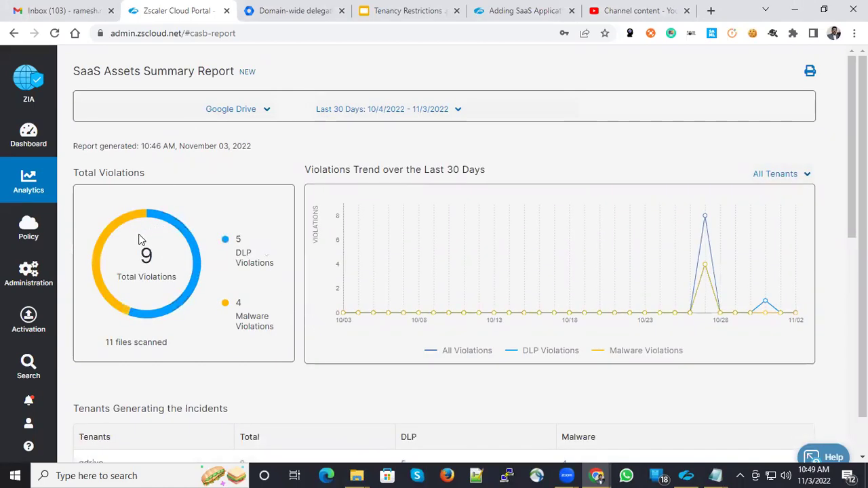
Review the charts: 9 gdrive violations, 5 DLP and 4 Other Virus, all Default Department.
scroll(237, 285, "down", 3)
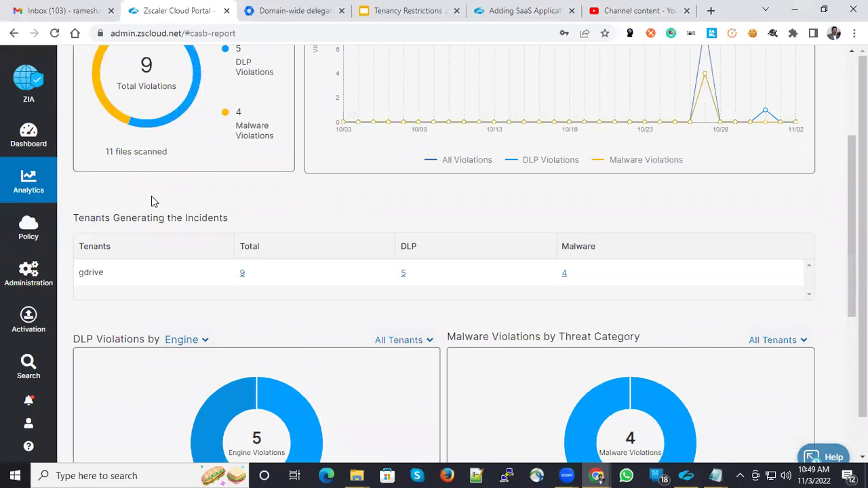
scroll(129, 160, "up", 2)
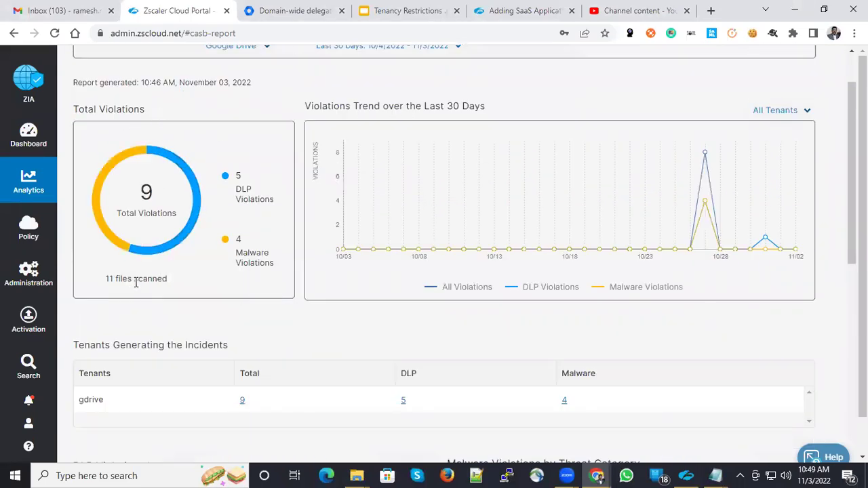
mouse_move(176, 251)
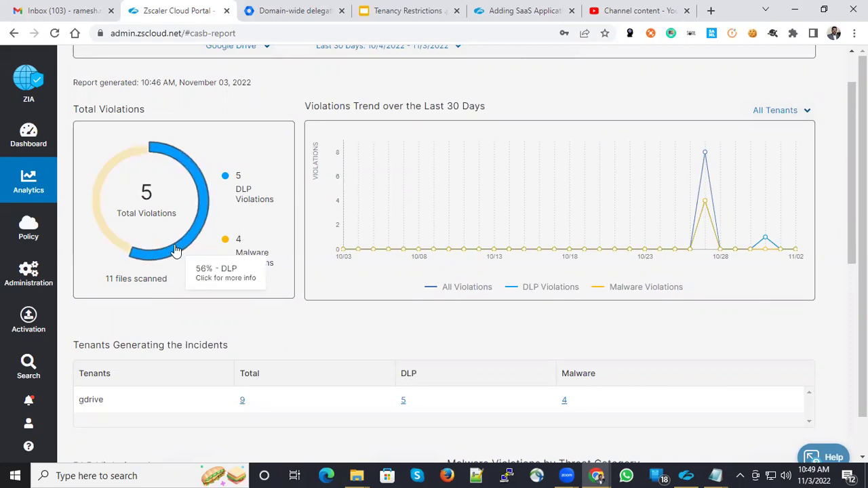
mouse_move(116, 236)
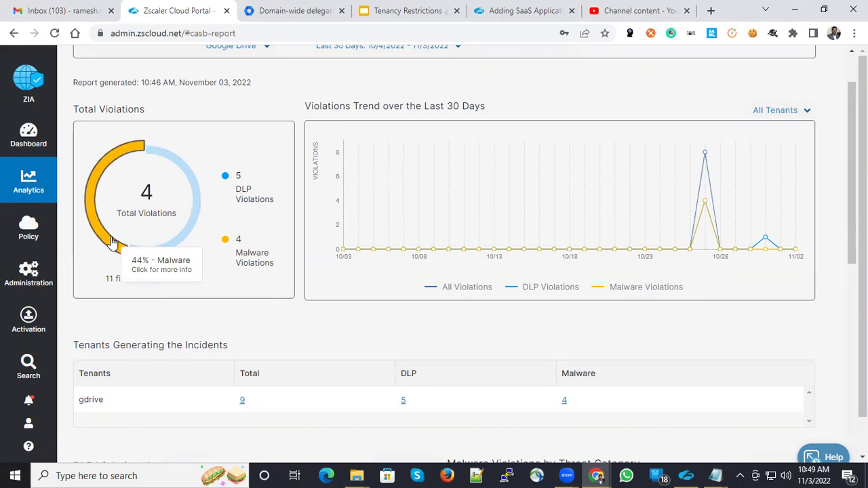
scroll(265, 331, "down", 3)
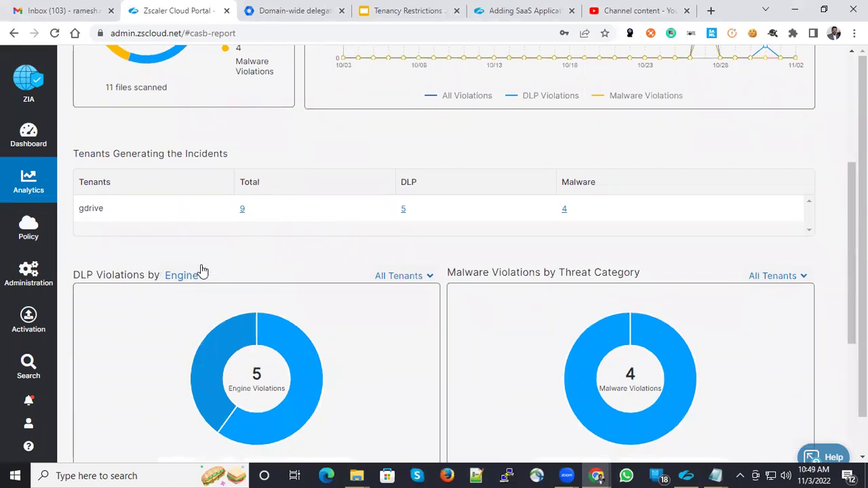
scroll(161, 171, "down", 2)
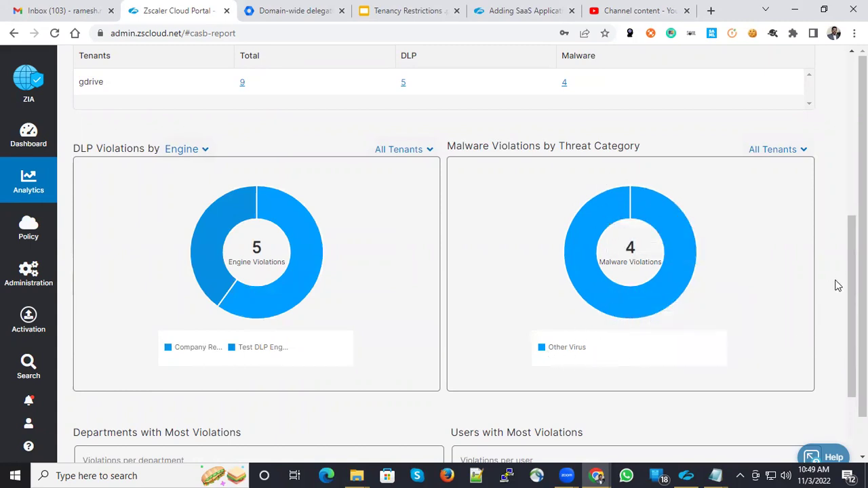
scroll(837, 284, "down", 3)
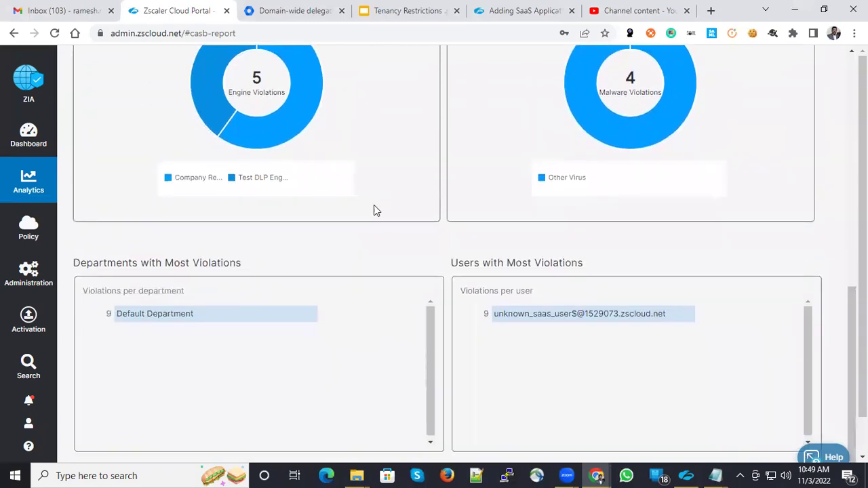
scroll(851, 339, "down", 1)
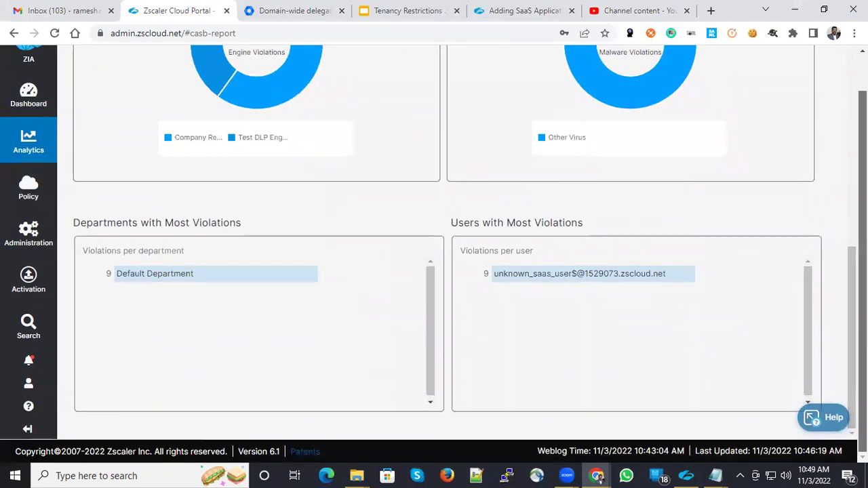
scroll(809, 197, "up", 1)
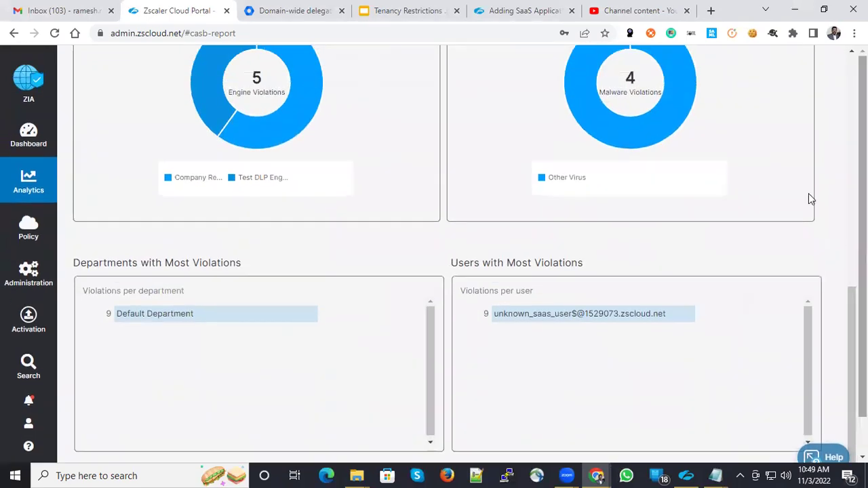
right_click(251, 131)
key("Escape")
left_click(241, 141)
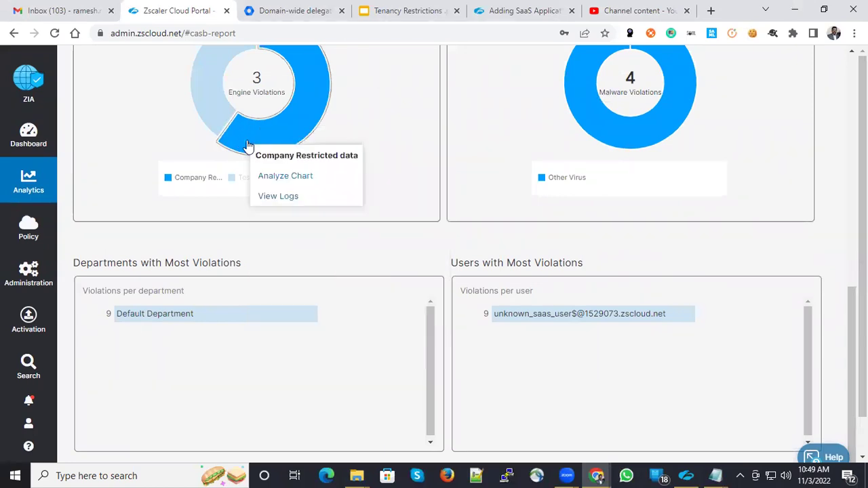
Open the Company Restricted data Insights Logs and widen the Action column to read Remove Sharing.
left_click(283, 202)
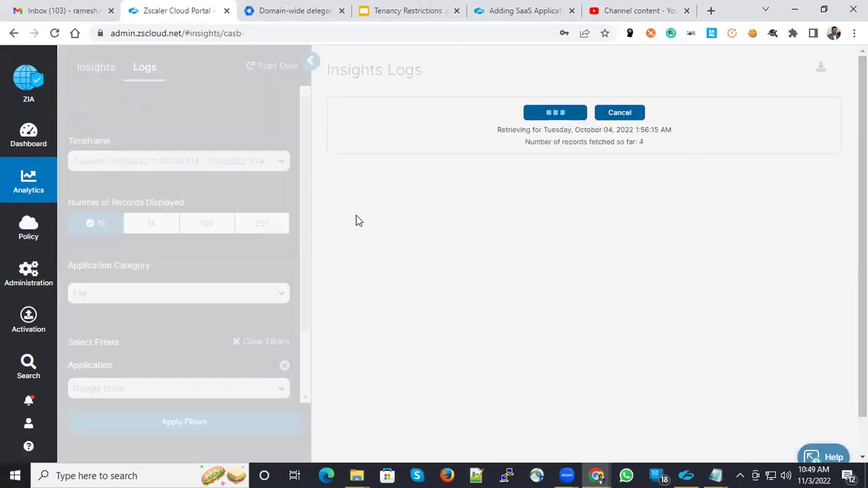
scroll(820, 451, "down", 1)
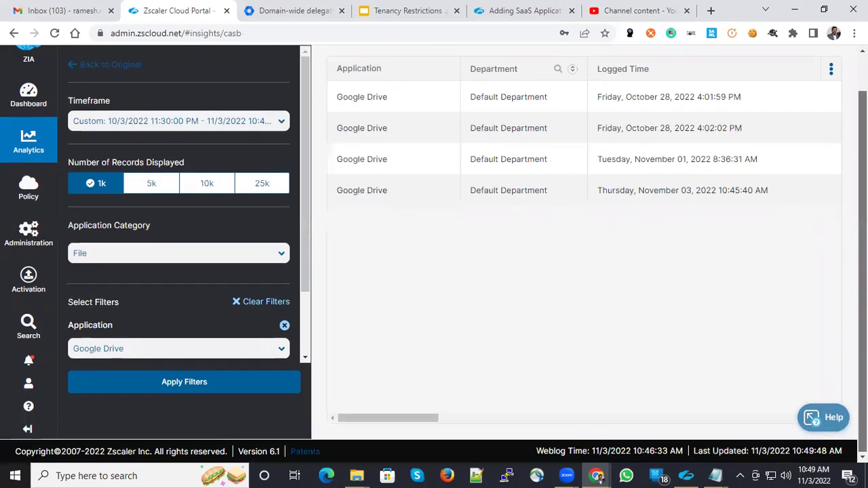
scroll(333, 415, "right", 5)
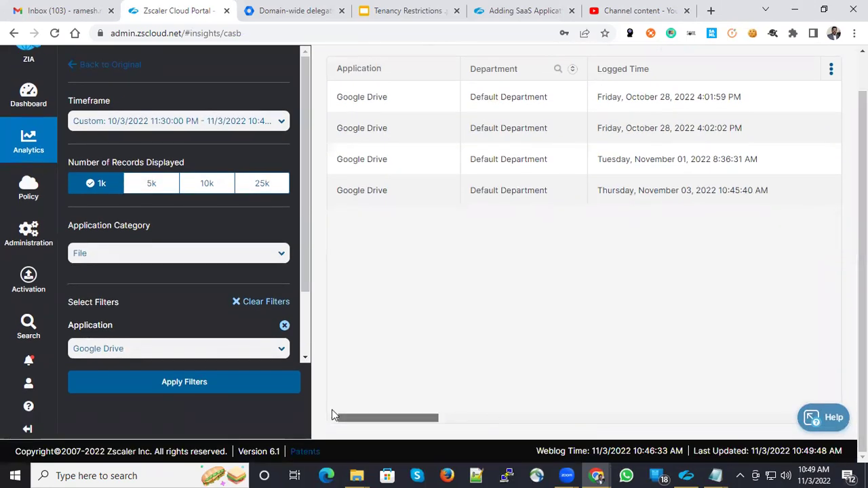
scroll(332, 415, "right", 4)
scroll(332, 414, "left", 2)
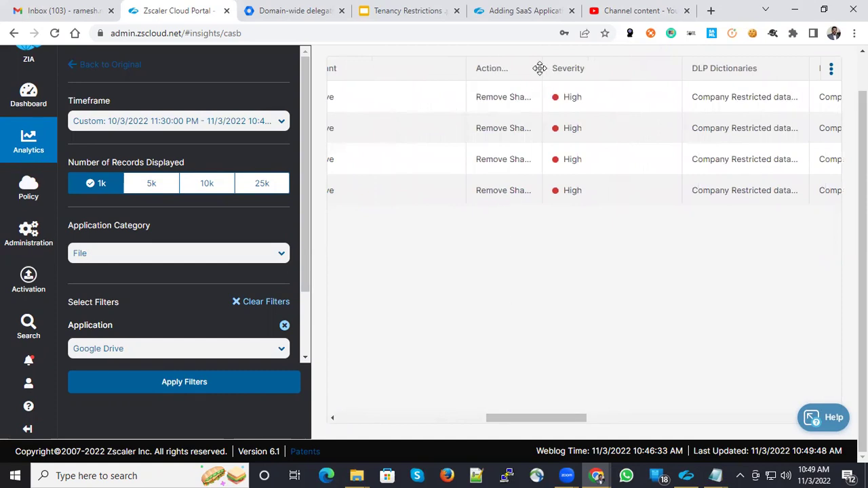
left_click_drag(593, 71, 694, 71)
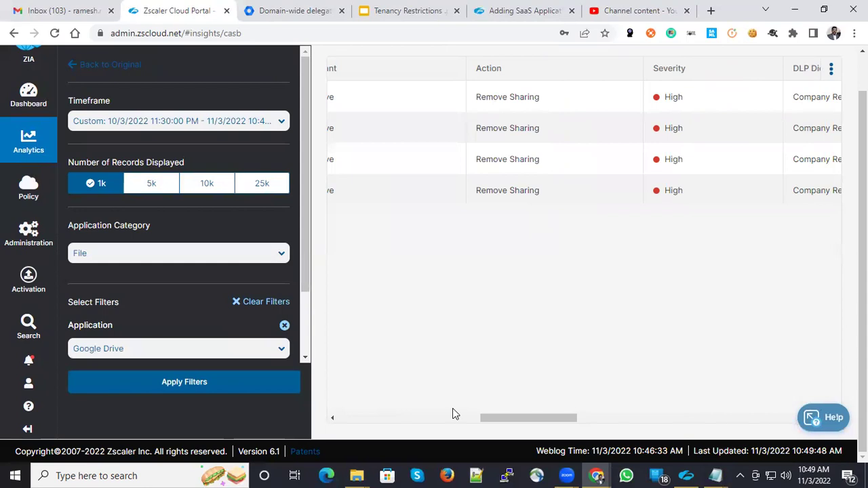
scroll(687, 342, "up", 2)
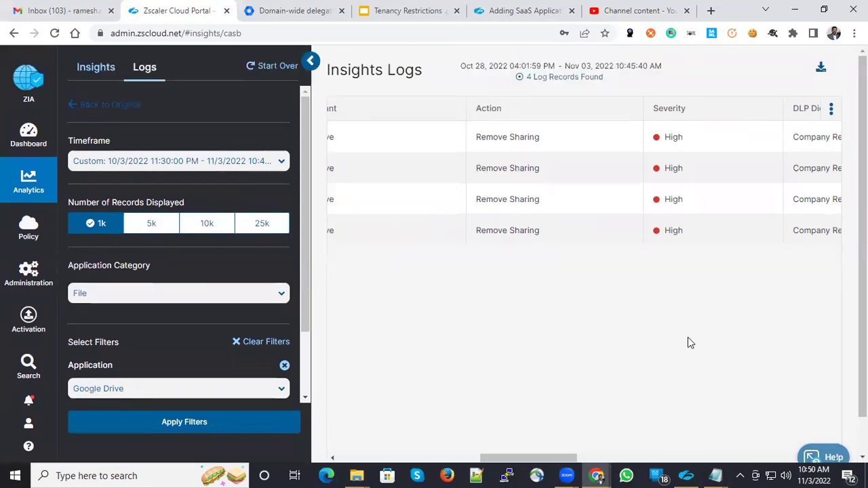
scroll(687, 339, "right", 5)
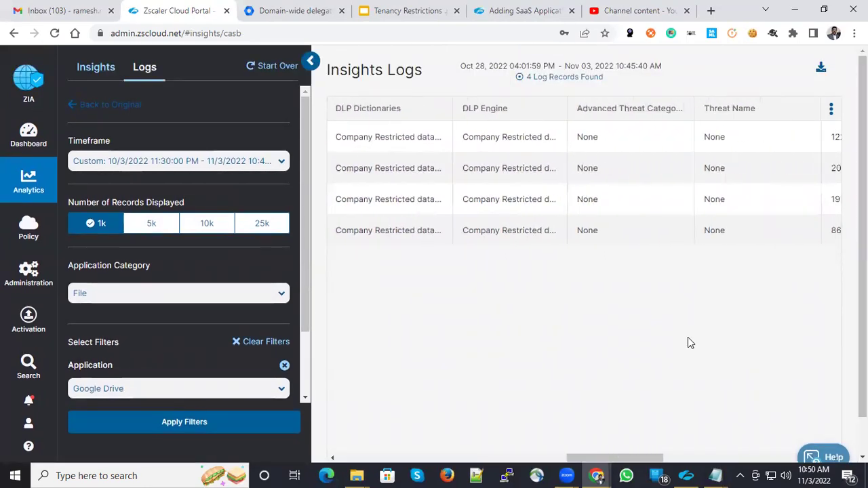
scroll(688, 342, "right", 1)
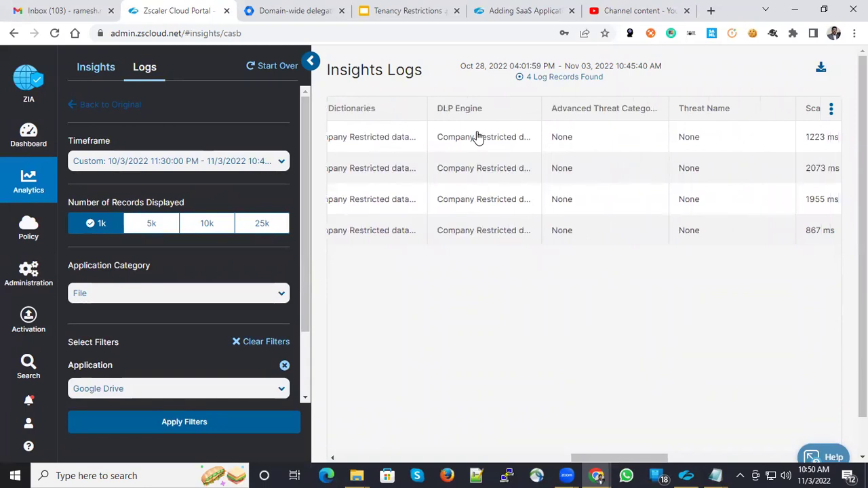
scroll(477, 357, "left", 4)
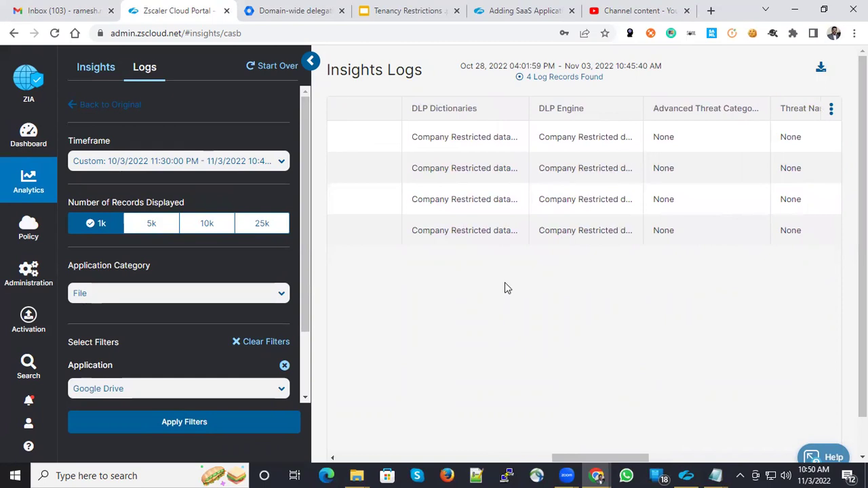
scroll(514, 290, "right", 15)
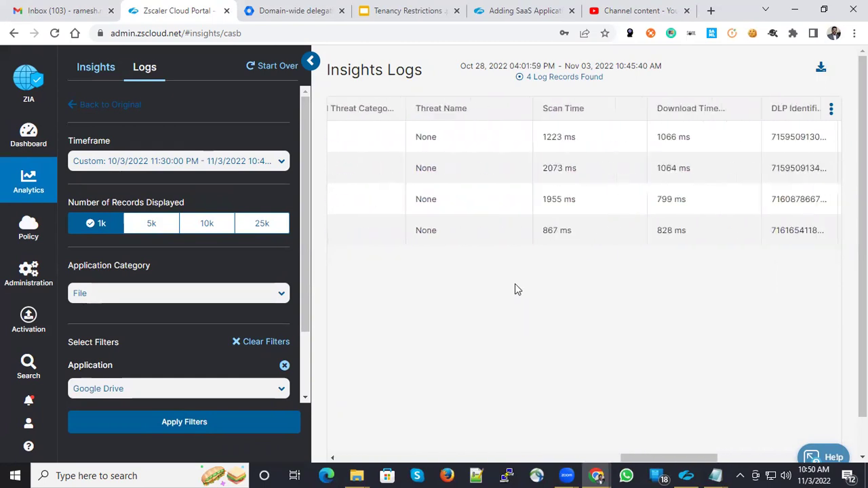
scroll(514, 289, "right", 8)
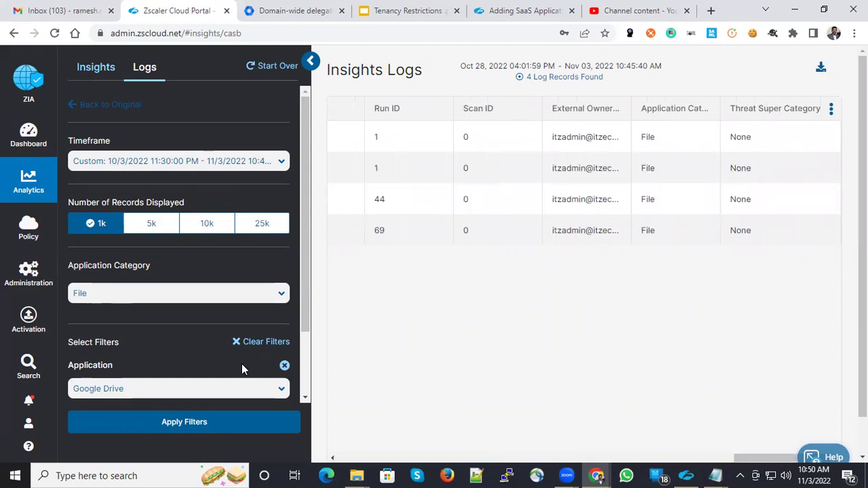
Regenerate the SaaS Assets Report for File Sharing Applications with the Current Day range.
left_click(618, 472)
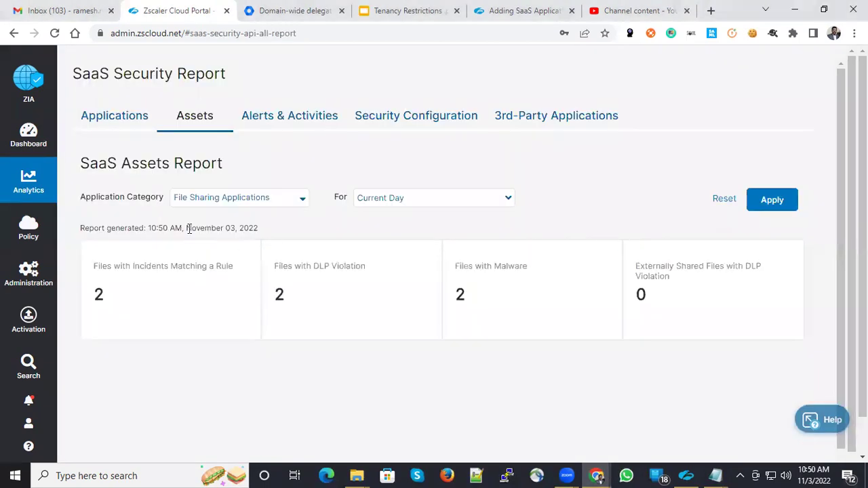
mouse_move(41, 199)
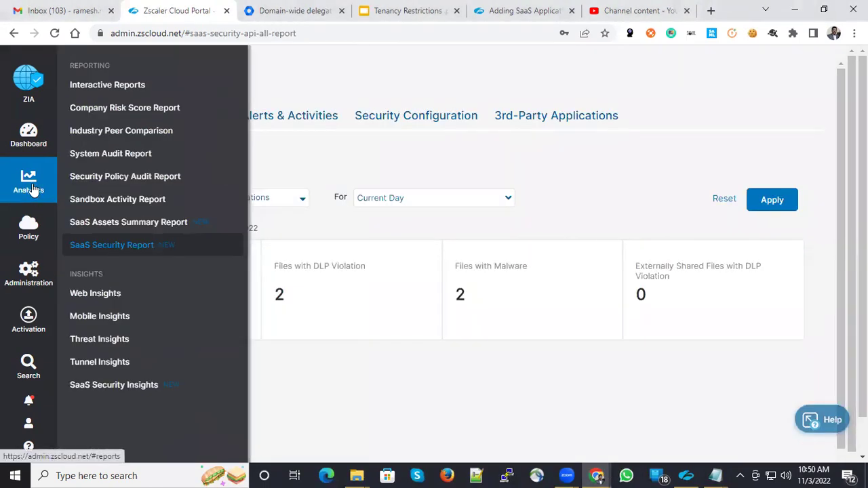
left_click(136, 251)
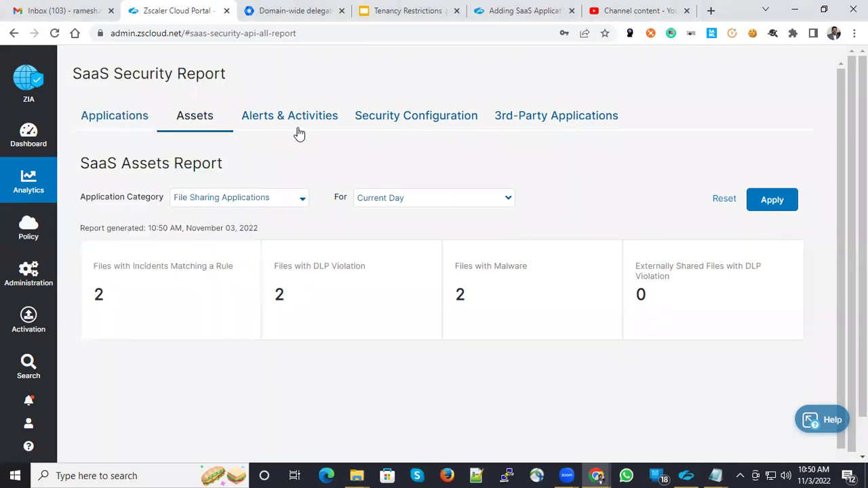
left_click(217, 204)
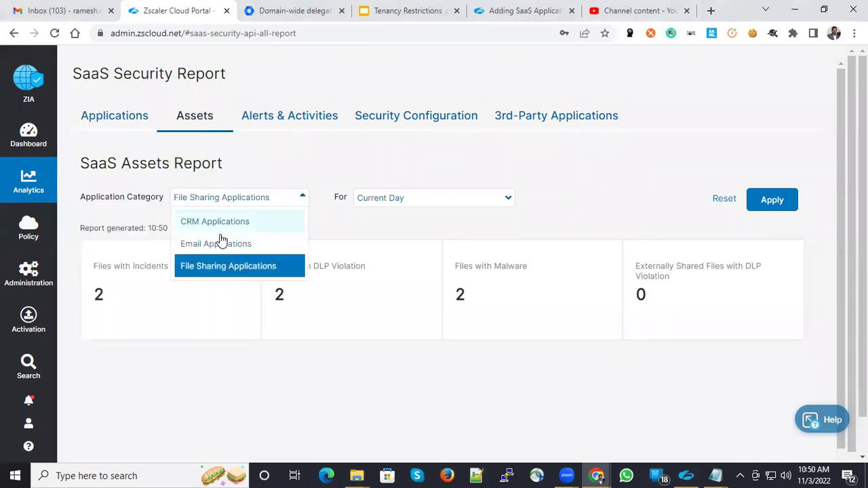
left_click(253, 268)
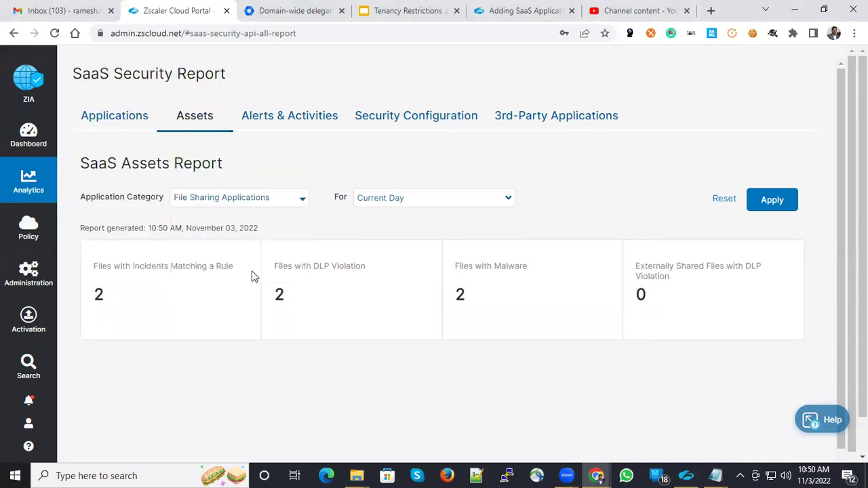
left_click(393, 203)
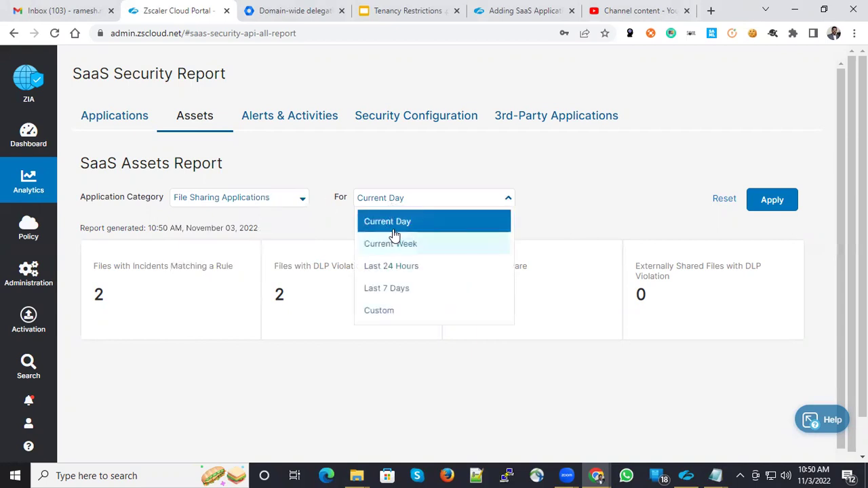
left_click(303, 240)
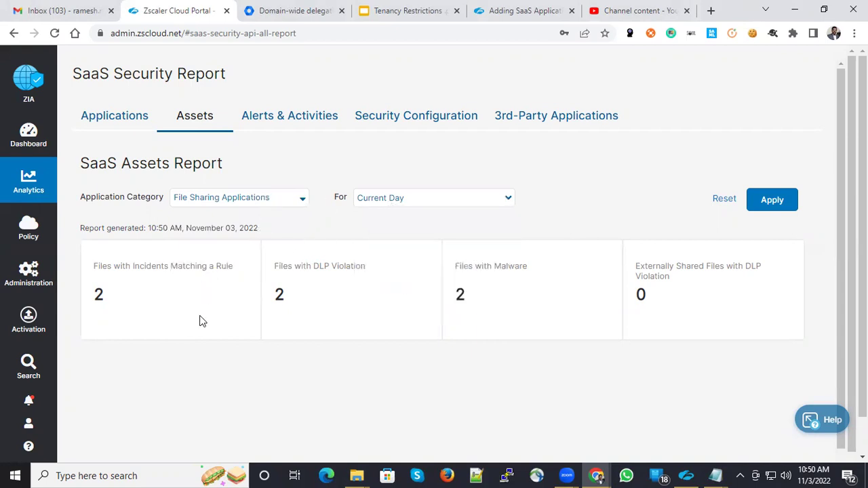
left_click(771, 201)
Scroll to the Box and Google Drive counts: 2 DLP-violation and 2 malware files.
scroll(256, 326, "down", 3)
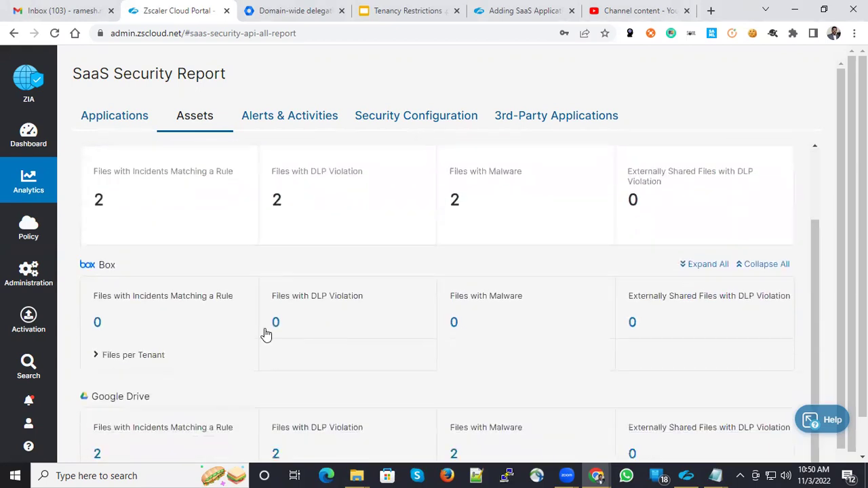
scroll(119, 337, "down", 1)
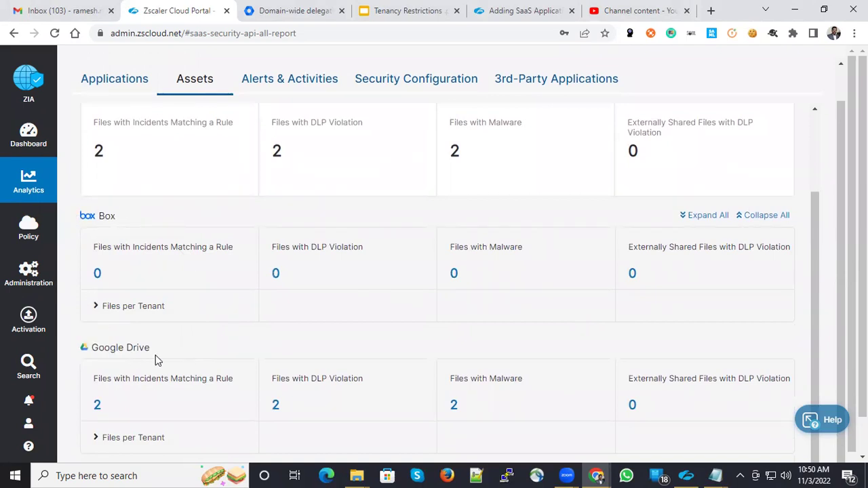
scroll(186, 360, "down", 1)
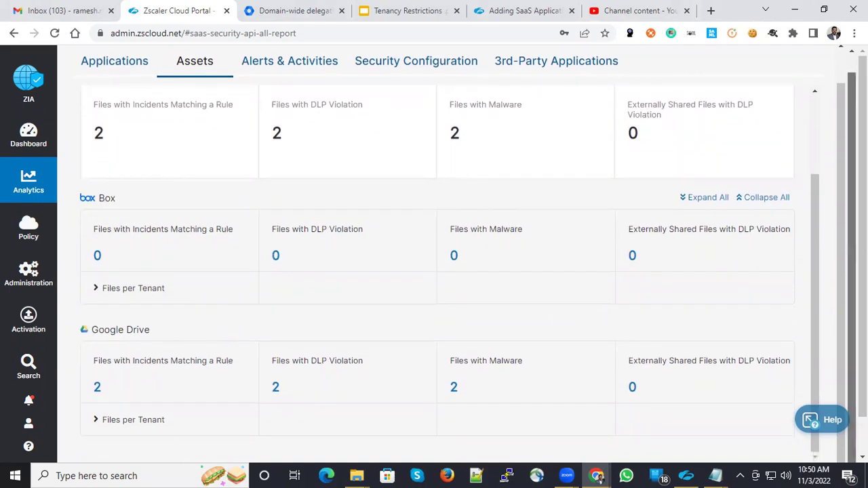
scroll(851, 271, "down", 1)
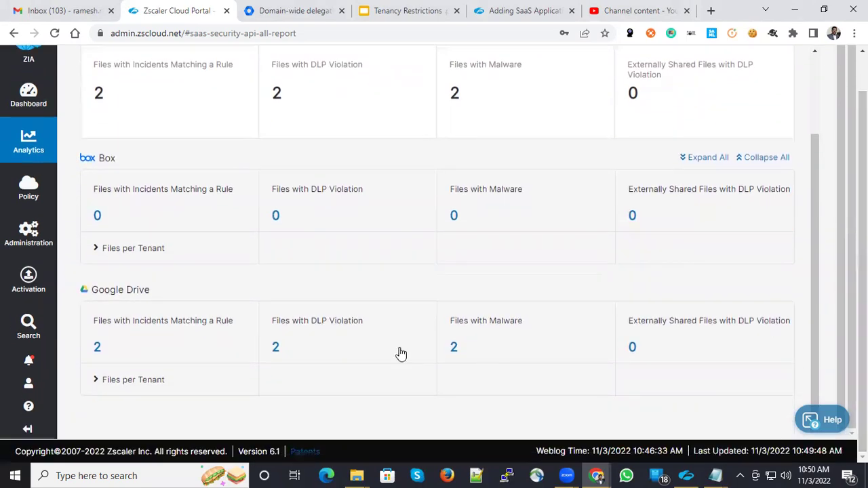
Drill into Google Drive incident files, listing testdlp123.txt and test123.txt in /My Drive/DLP testing.
left_click(96, 352)
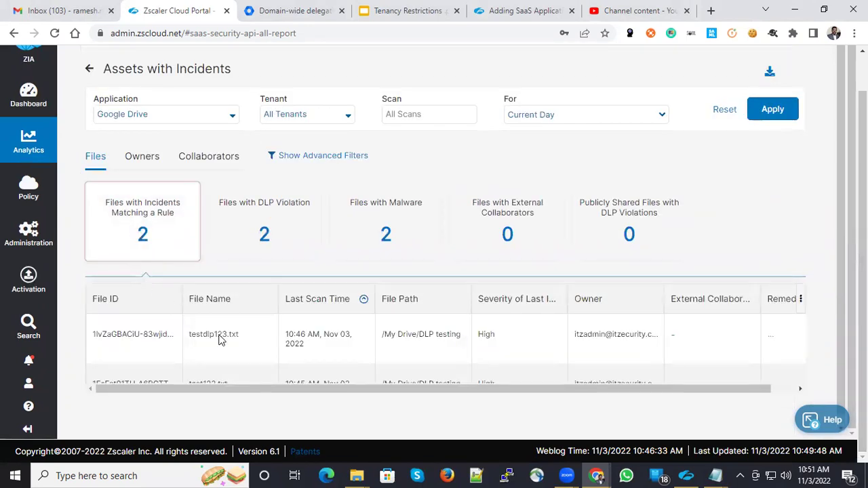
left_click_drag(296, 388, 345, 386)
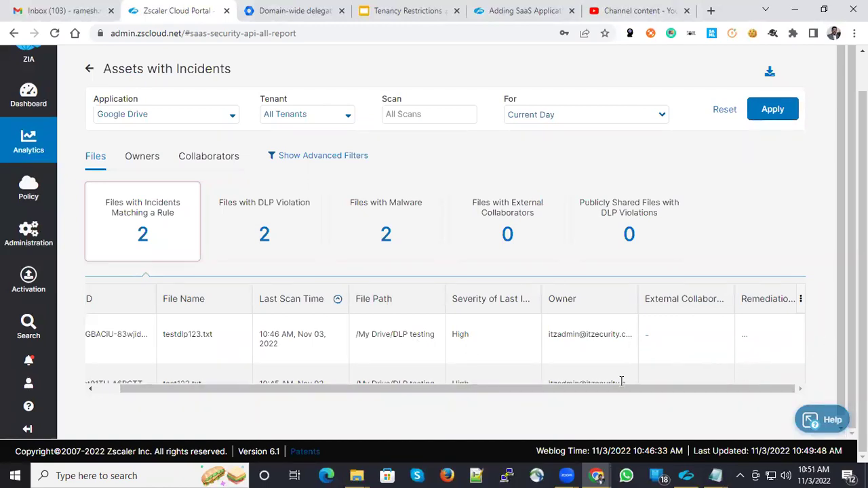
left_click_drag(703, 390, 678, 390)
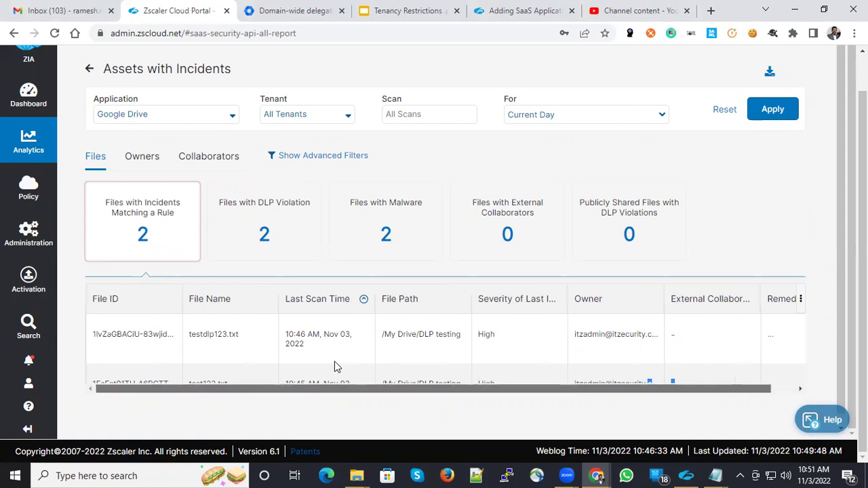
left_click_drag(589, 389, 612, 388)
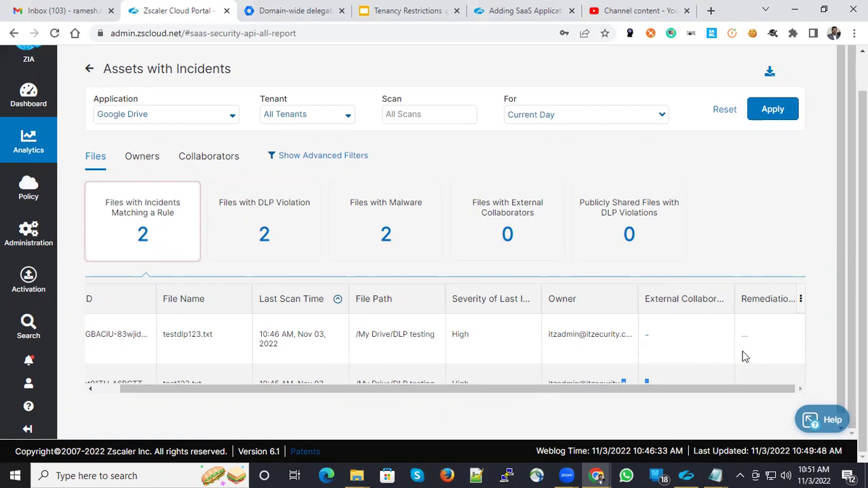
Filter Assets with Incidents to Files with Malware, showing two w32_test_sample files in /My Drive/DLP testing.
left_click(386, 243)
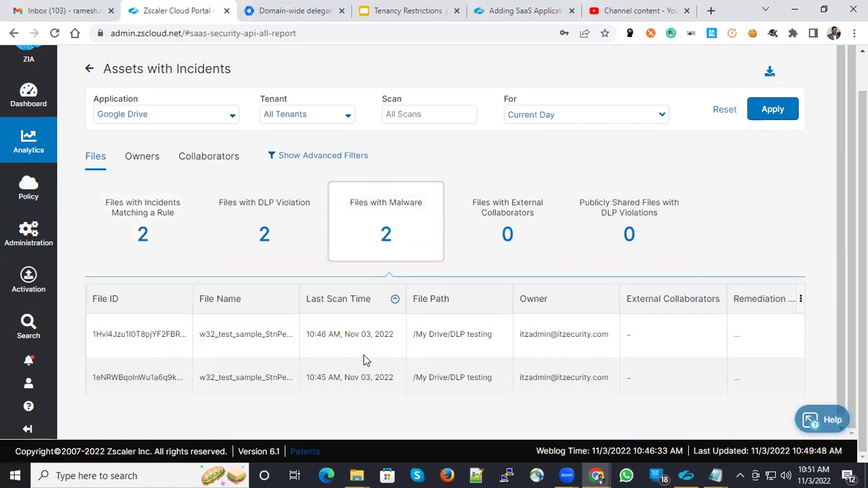
scroll(363, 355, "down", 1)
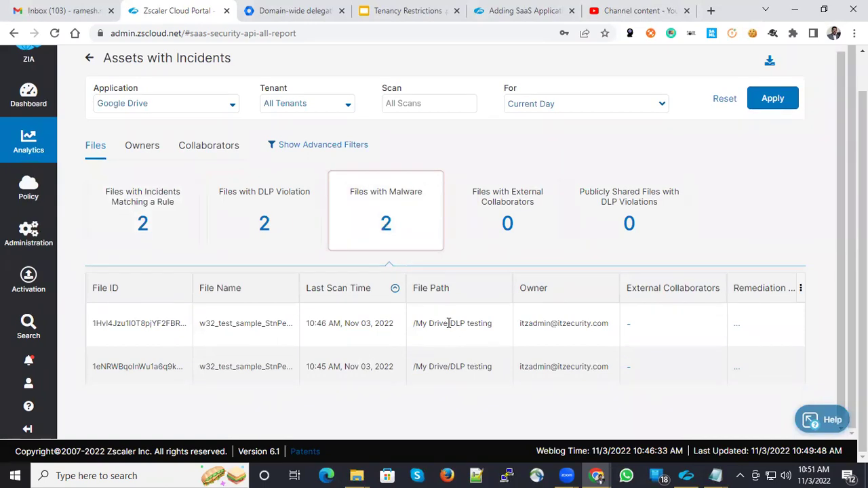